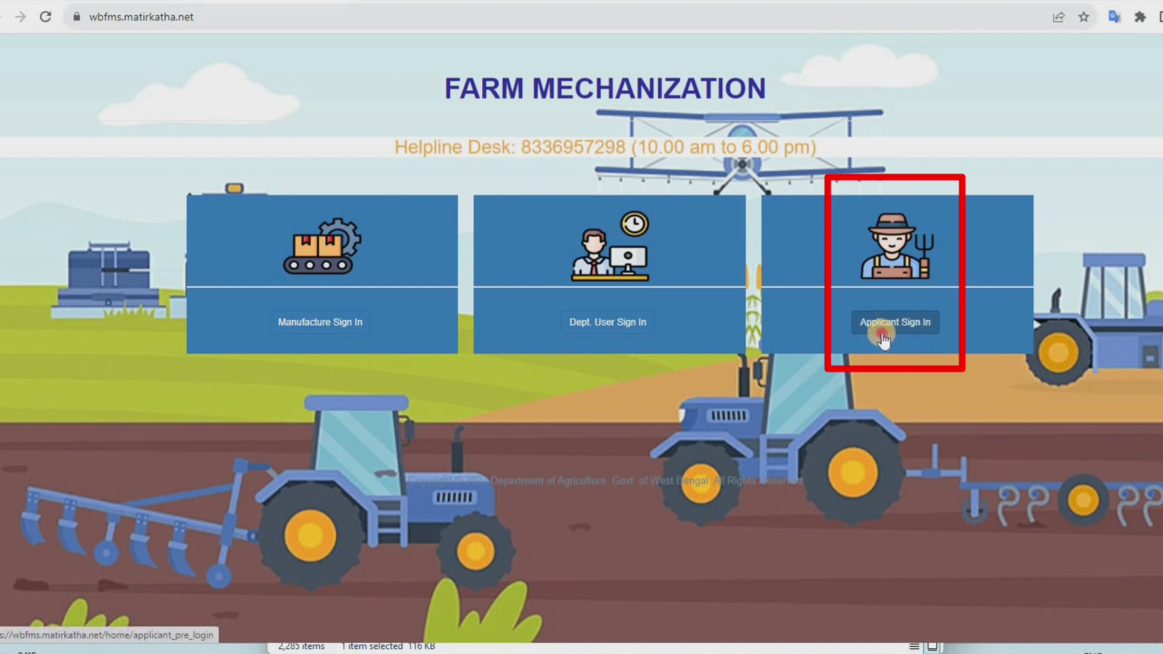
# Step: Open the applicant sign-in area and examine the subsidized product list for machinery, maximum subsidy ceilings and subsidy percentages
pyautogui.click(883, 338)
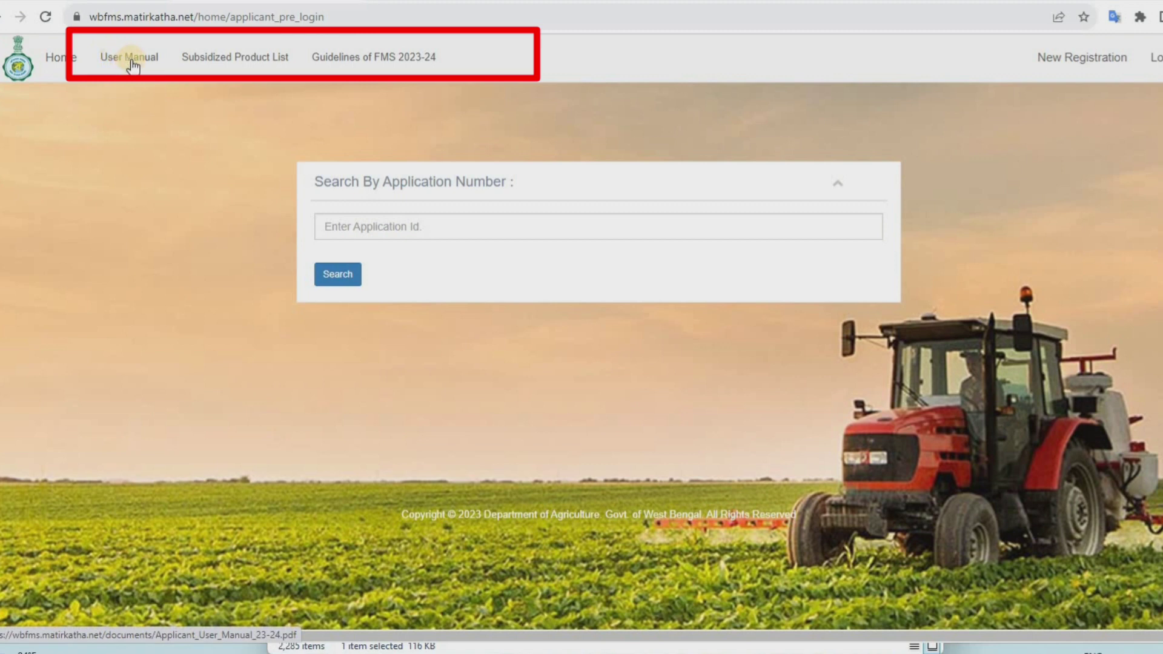
pyautogui.click(227, 61)
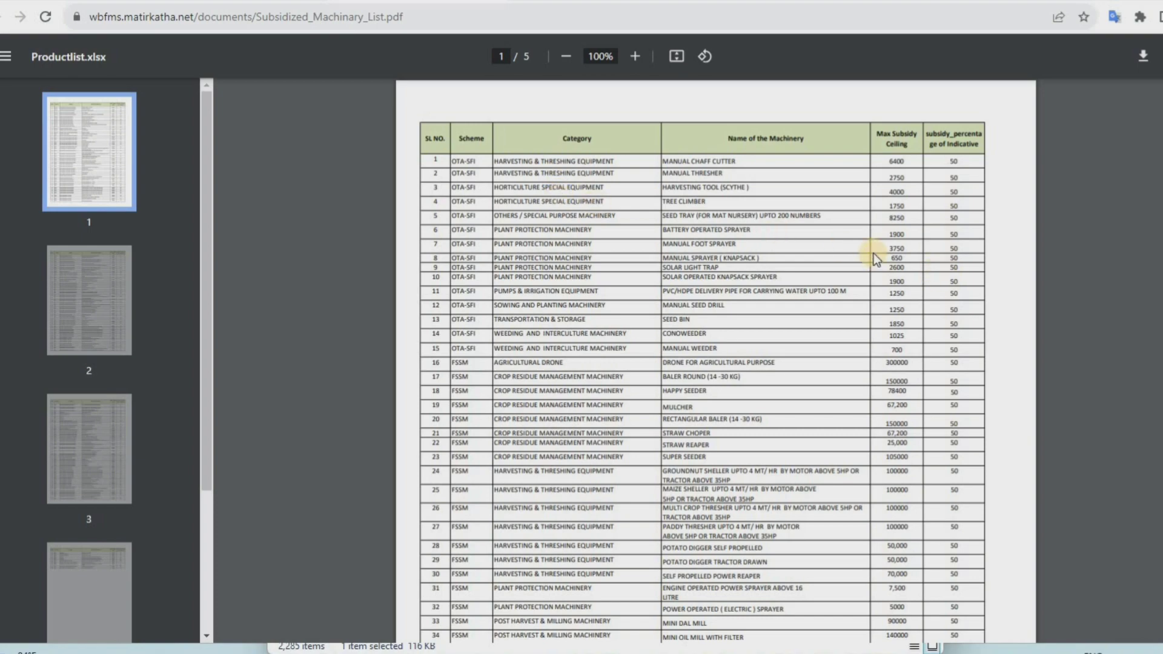
pyautogui.scroll(-20, 874, 253)
pyautogui.scroll(-20, 875, 254)
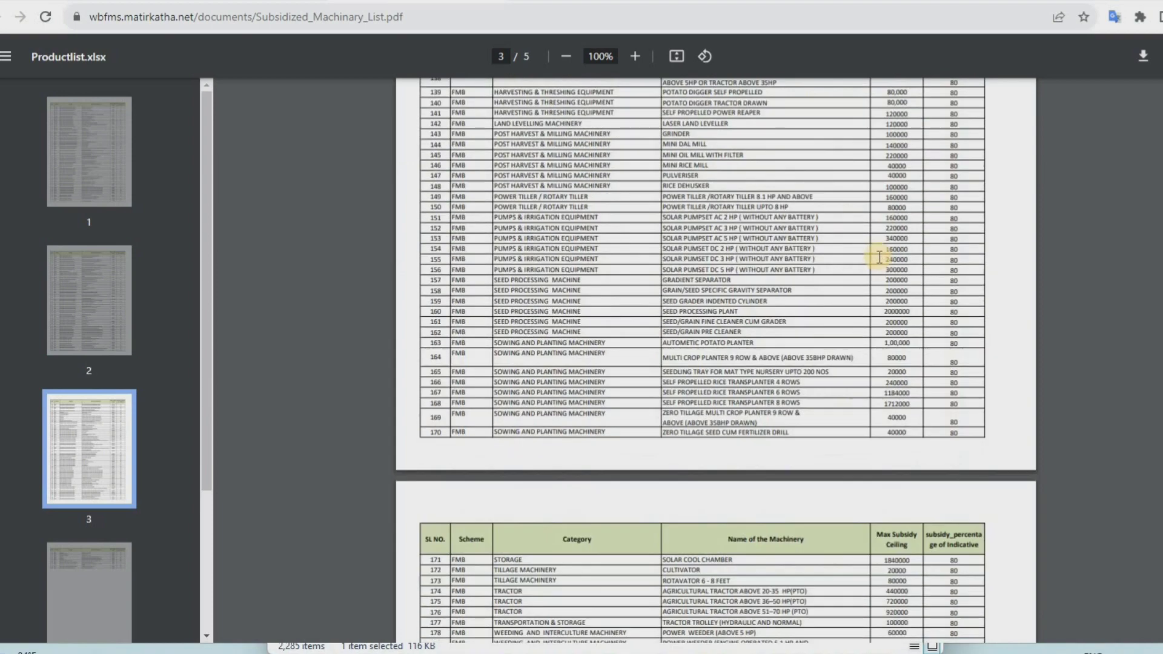
pyautogui.scroll(-6, 879, 258)
pyautogui.scroll(15, 821, 309)
pyautogui.scroll(-4, 354, 78)
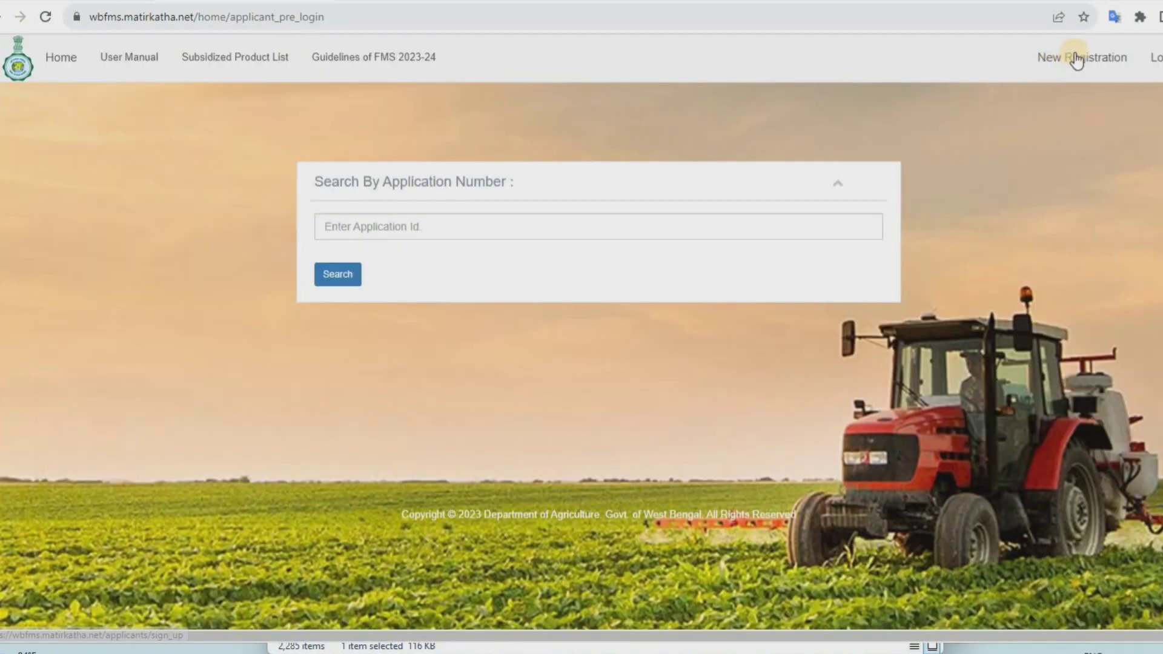
# Step: Open the new applicant registration form and go through its phone number, farmer name and password fields without filling them in
pyautogui.click(1077, 57)
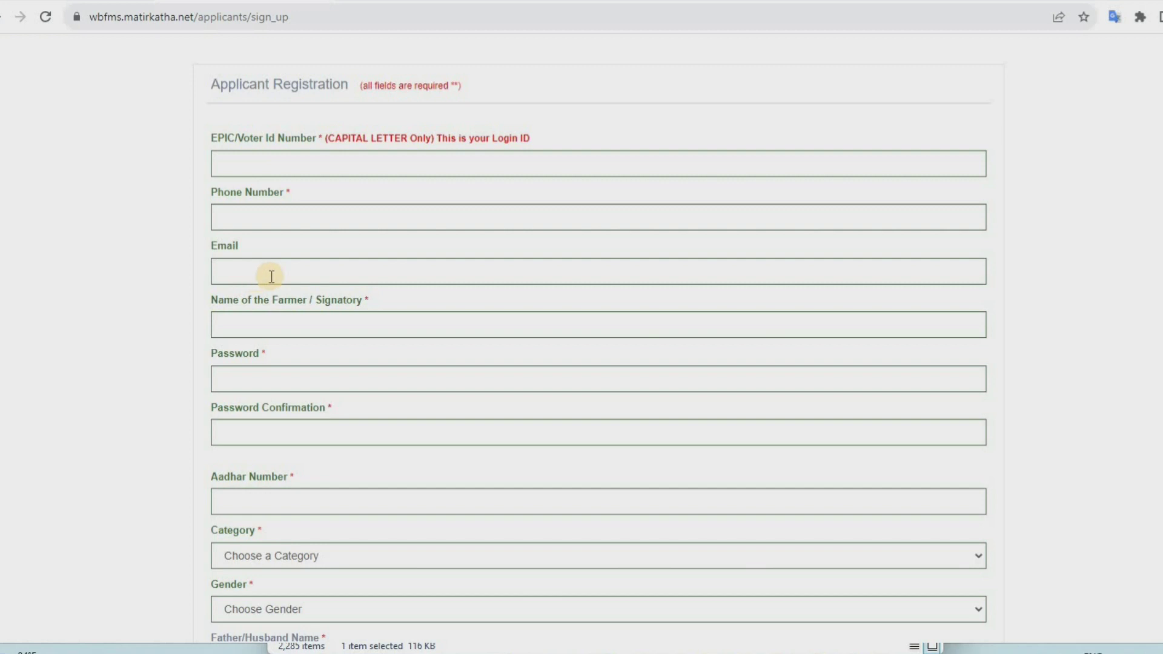
pyautogui.click(291, 193)
pyautogui.moveTo(284, 191); pyautogui.dragTo(284, 211)
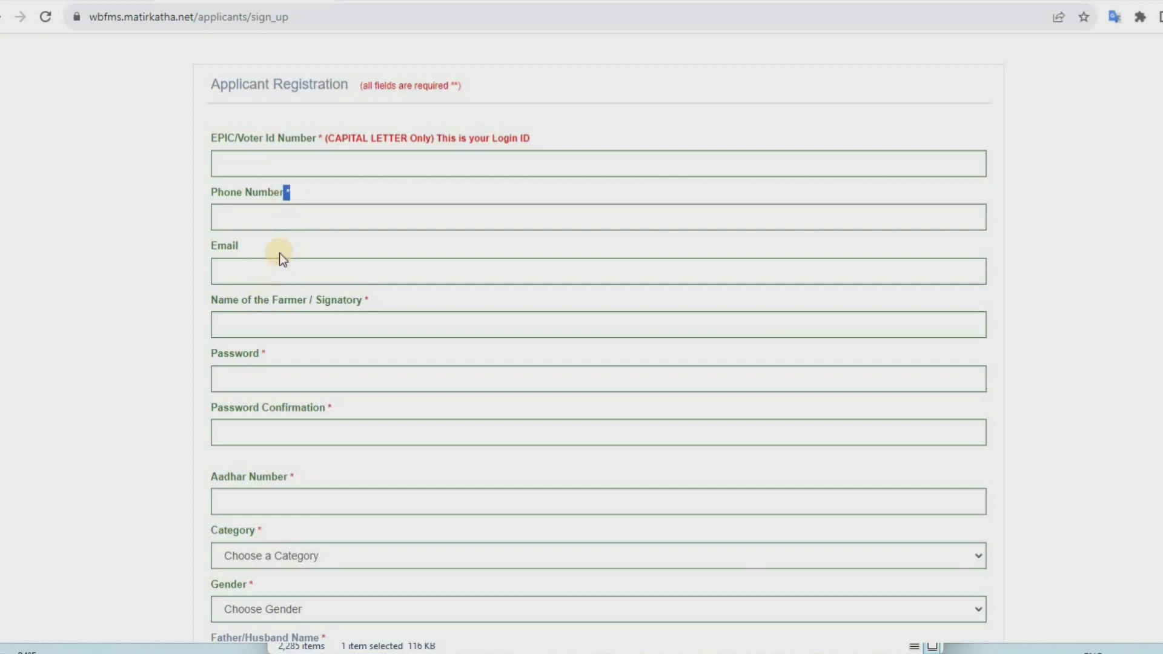
pyautogui.click(252, 329)
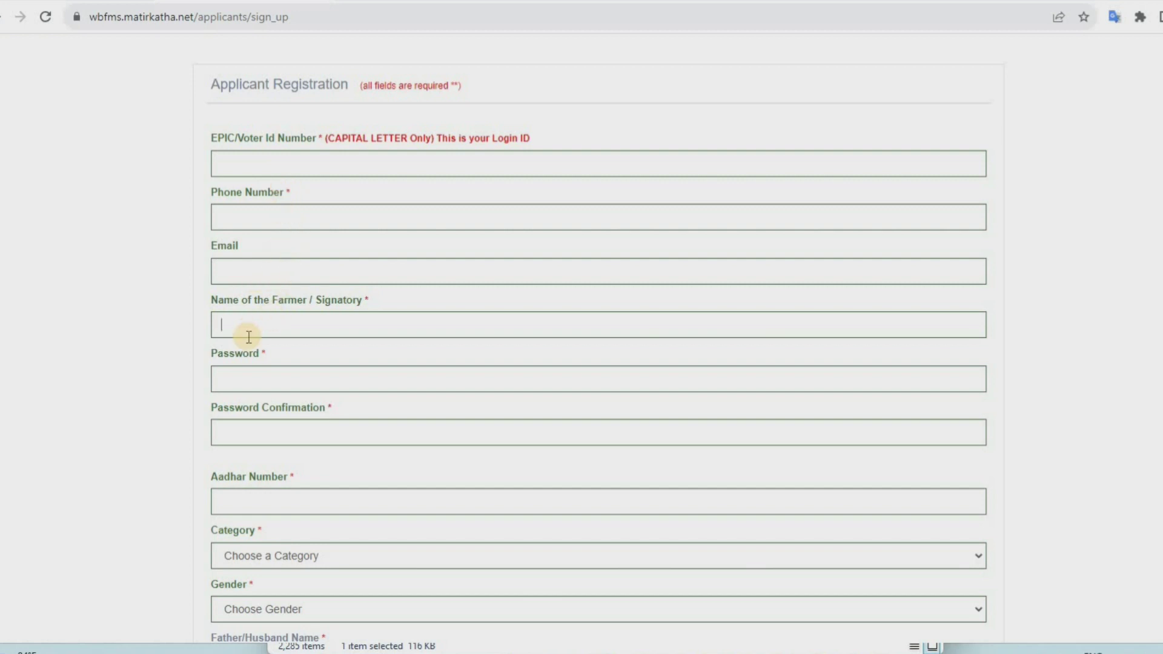
pyautogui.click(240, 382)
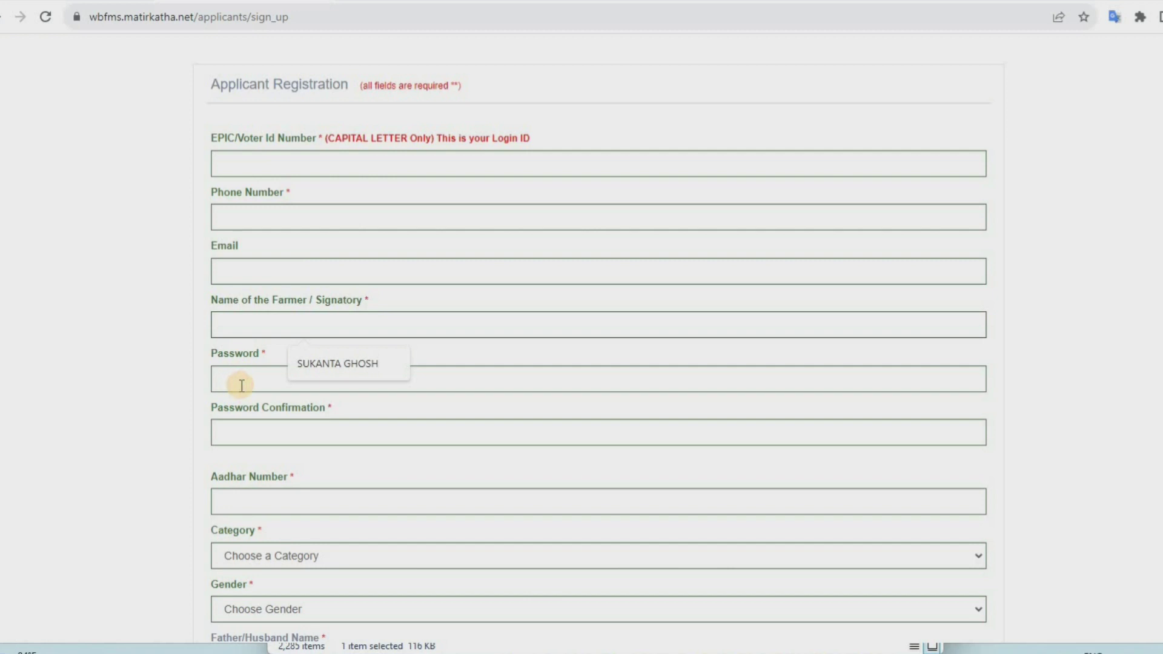
pyautogui.click(239, 433)
pyautogui.scroll(-1, 206, 436)
pyautogui.scroll(-2, 233, 423)
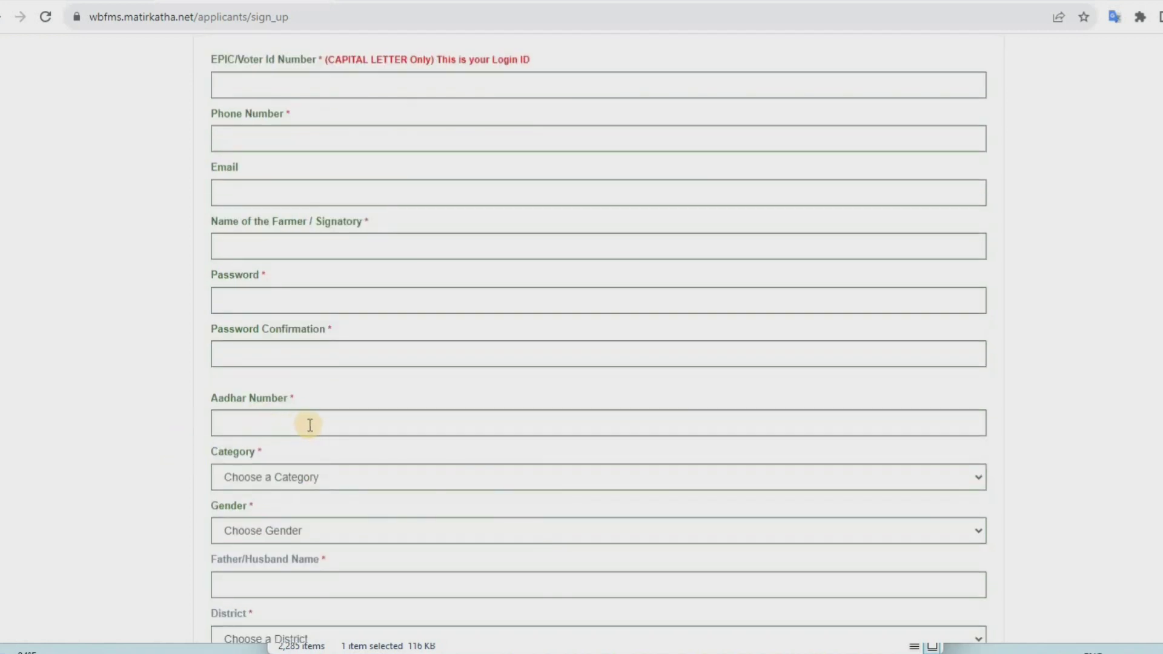
# Step: Set the applicant's category to GEN and gender to Male in the registration form
pyautogui.scroll(-2, 278, 435)
pyautogui.click(278, 405)
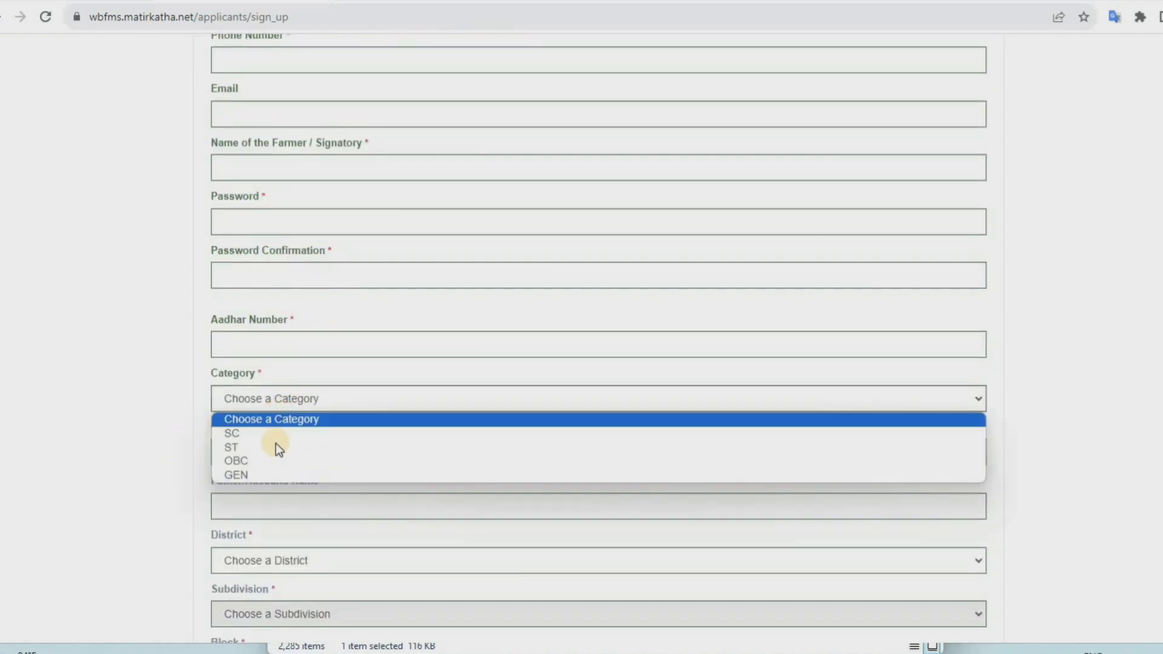
pyautogui.click(214, 475)
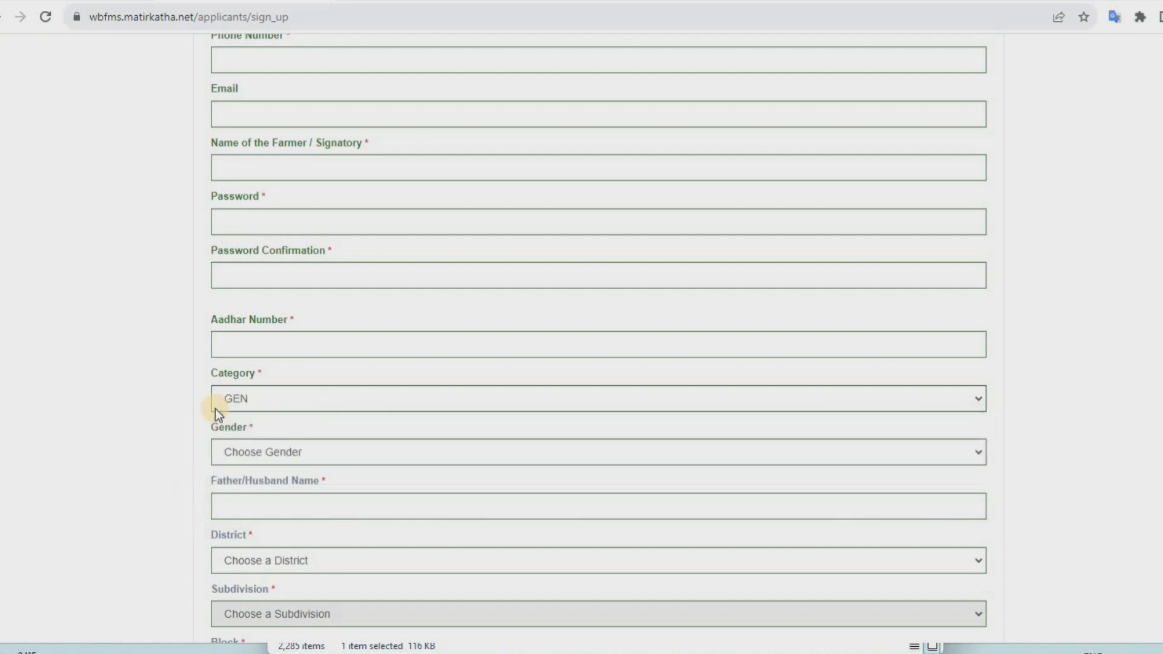
pyautogui.scroll(-2, 218, 400)
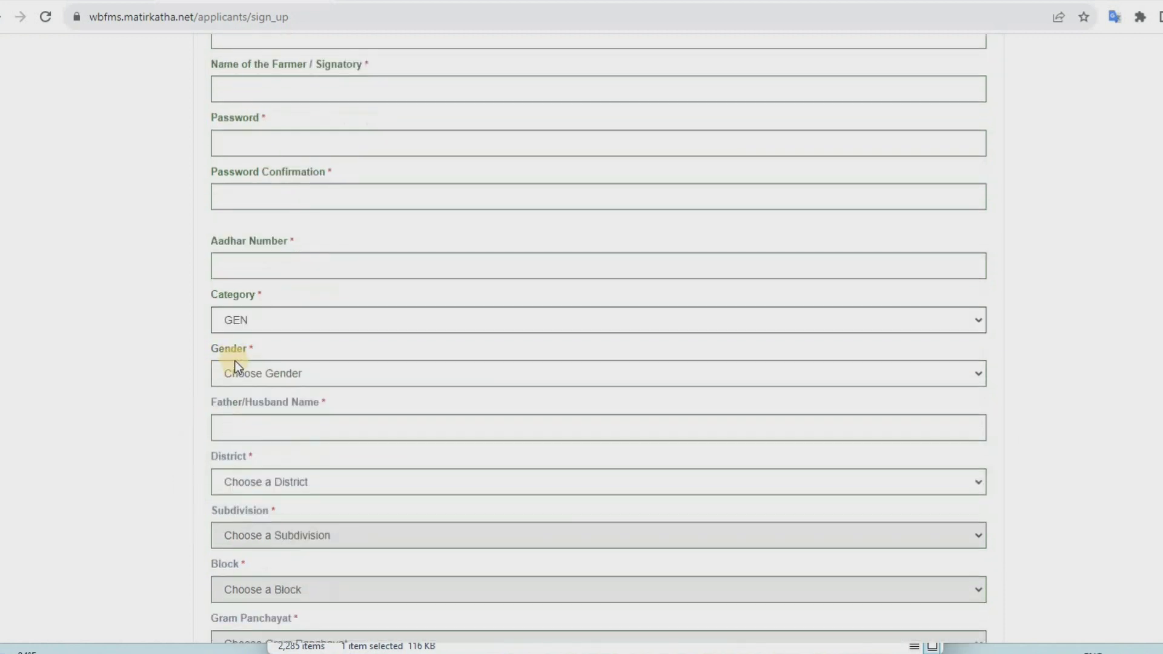
pyautogui.click(274, 381)
pyautogui.click(219, 408)
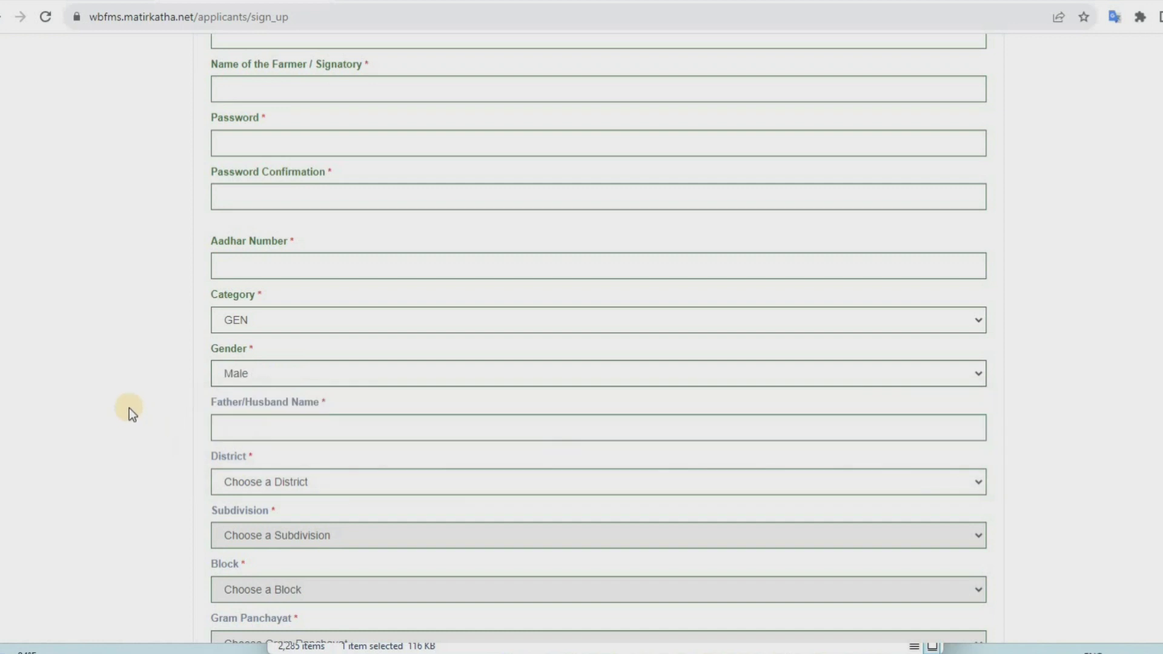
# Step: Pass over the empty father/husband name field and set the applicant's district to PASCHIM MEDINIPUR
pyautogui.scroll(-2, 129, 412)
pyautogui.click(268, 349)
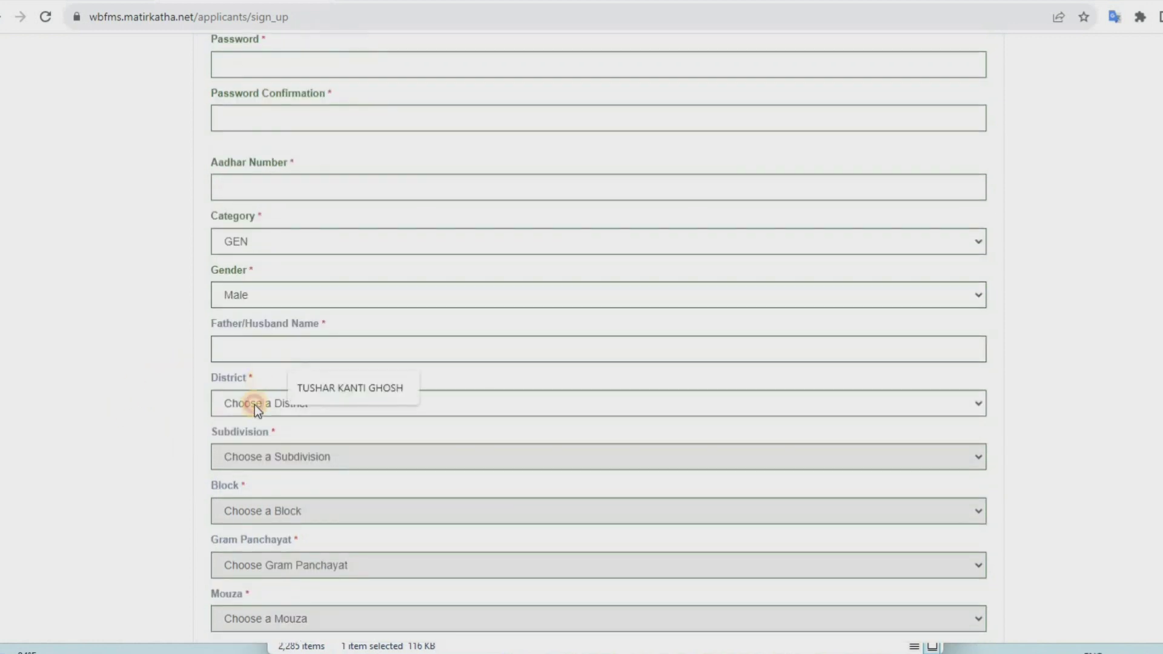
pyautogui.click(254, 405)
pyautogui.click(233, 401)
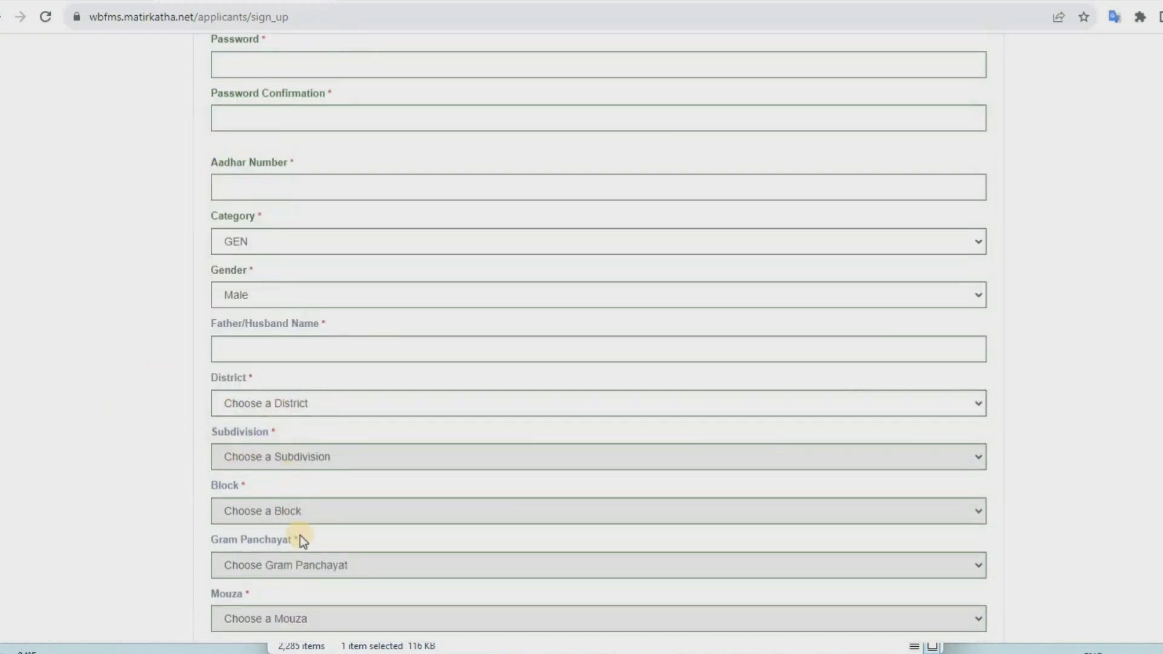
pyautogui.scroll(-1, 235, 424)
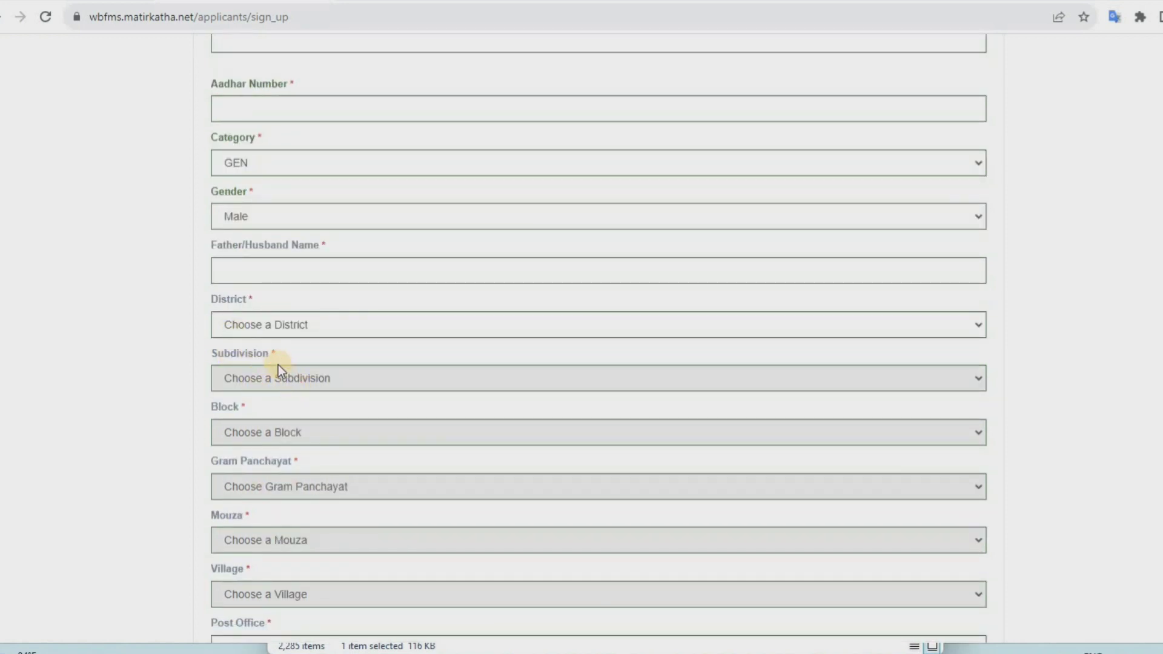
pyautogui.click(309, 324)
pyautogui.click(297, 597)
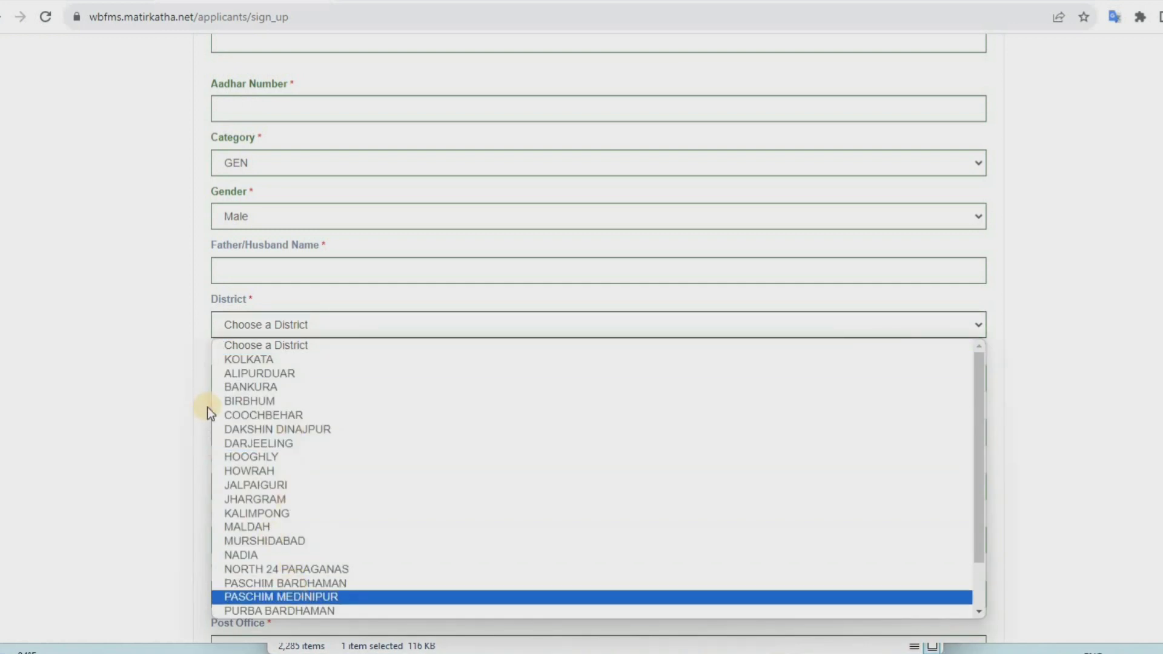
# Step: Set the applicant's subdivision to MEDINIPUR SADAR and the block to KESHPUR
pyautogui.click(259, 377)
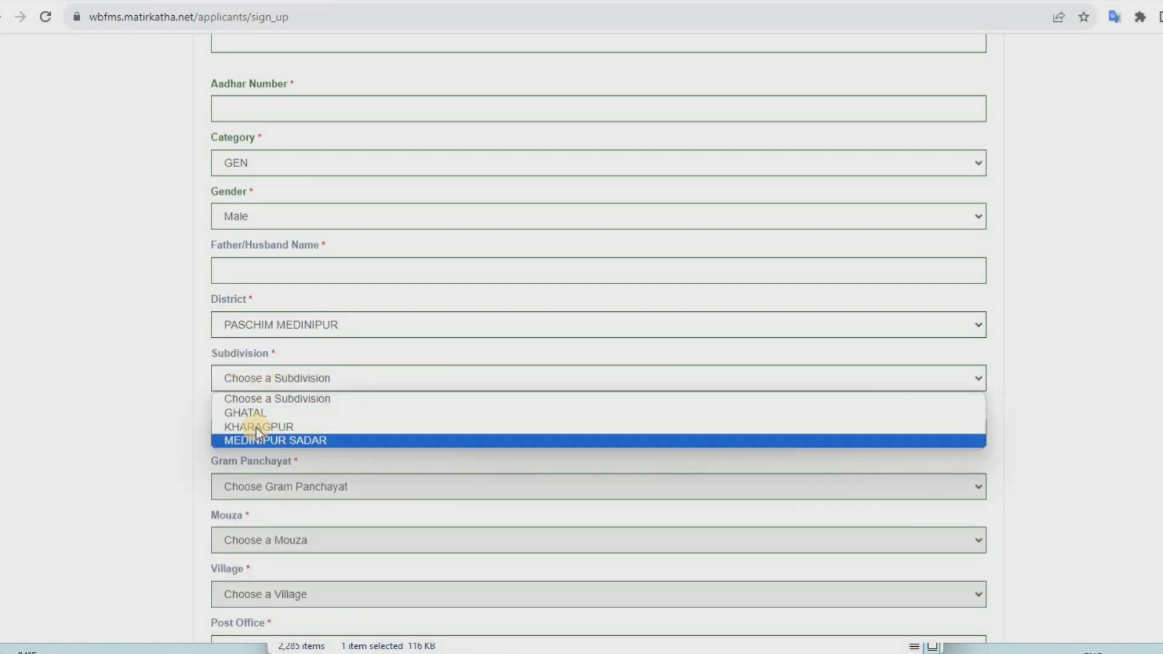
pyautogui.click(269, 440)
pyautogui.click(270, 430)
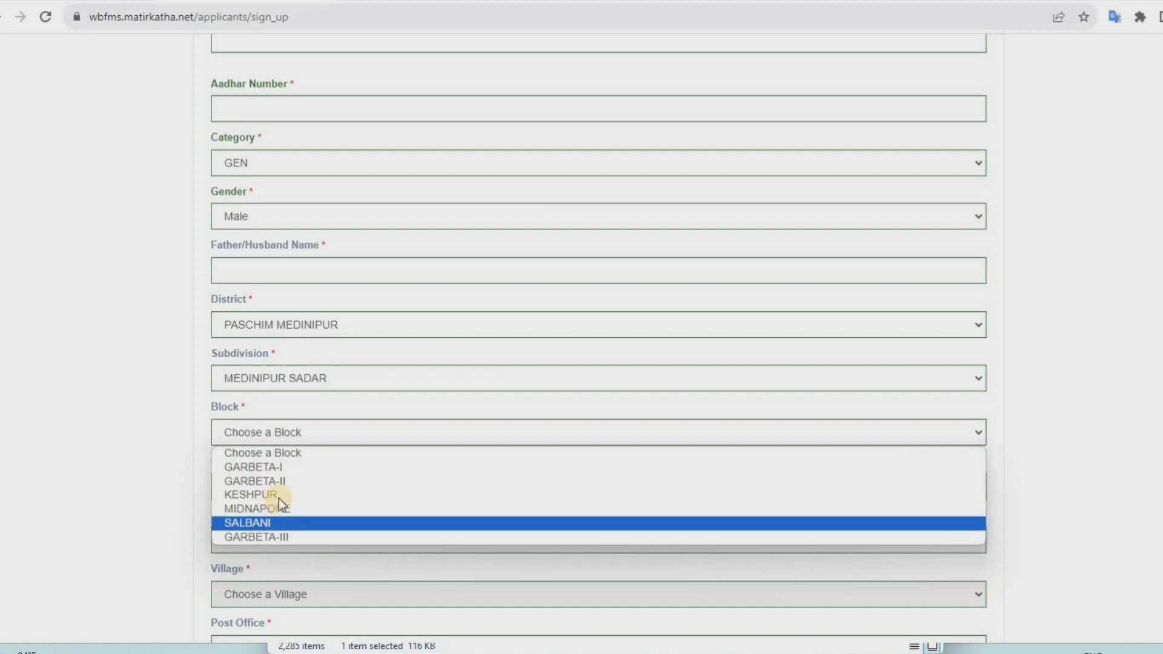
pyautogui.click(266, 494)
pyautogui.scroll(-2, 282, 299)
pyautogui.scroll(-1, 282, 299)
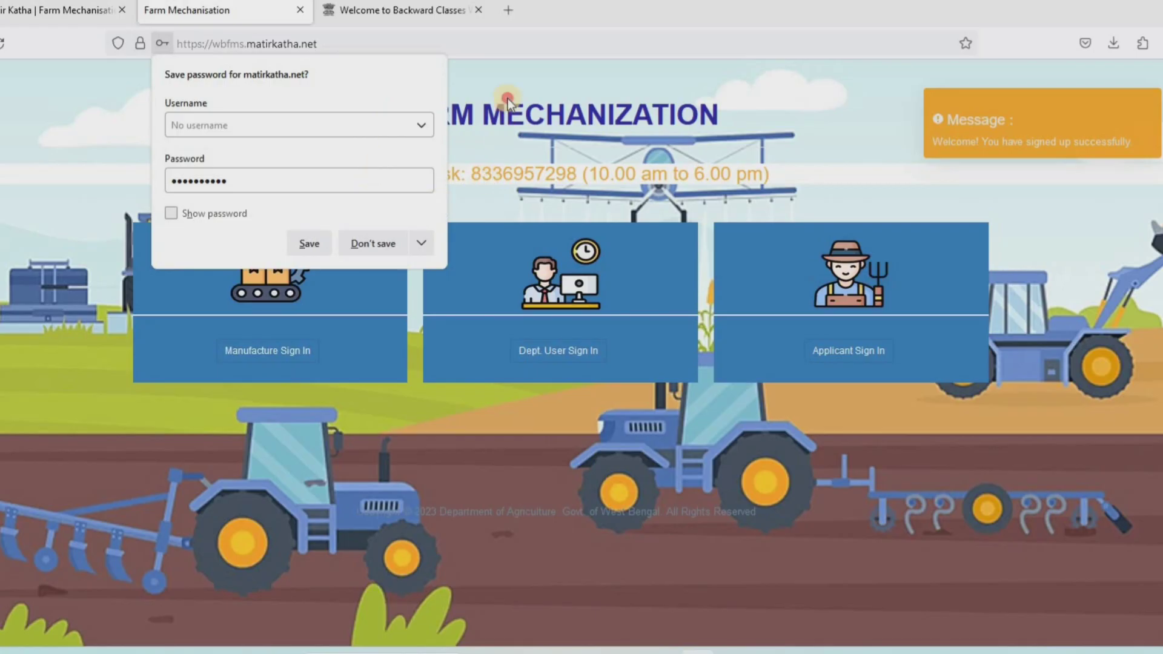
# Step: Dismiss the password-saving prompt and open the applicant login form with its season choices
pyautogui.click(508, 101)
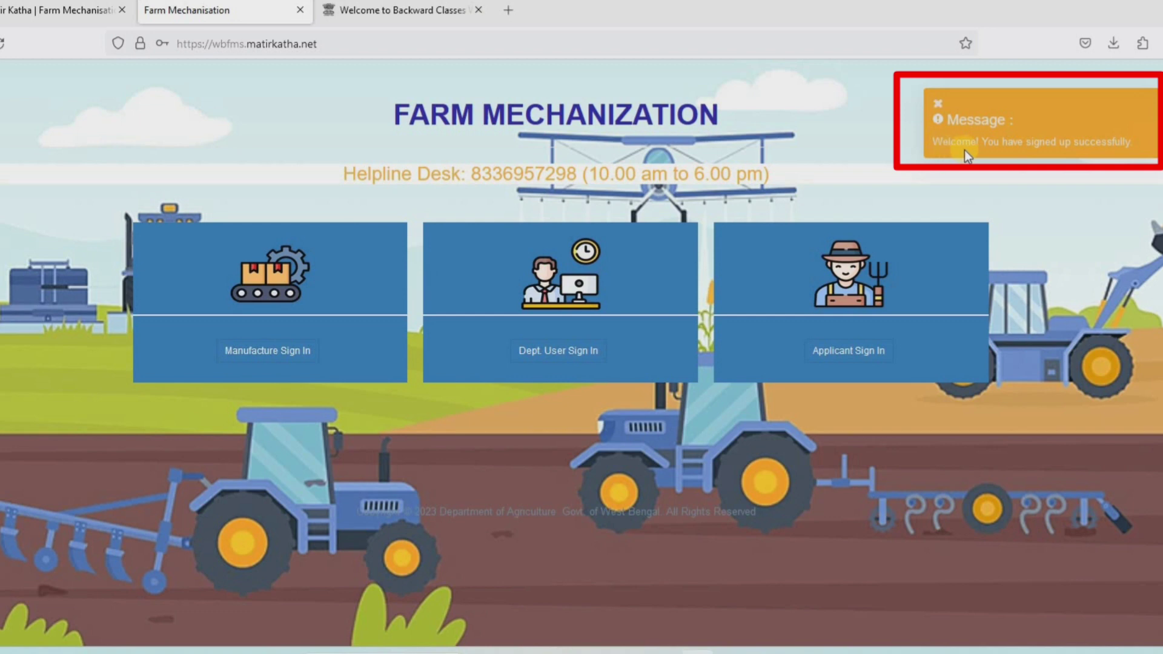
pyautogui.moveTo(1051, 143); pyautogui.dragTo(1130, 143)
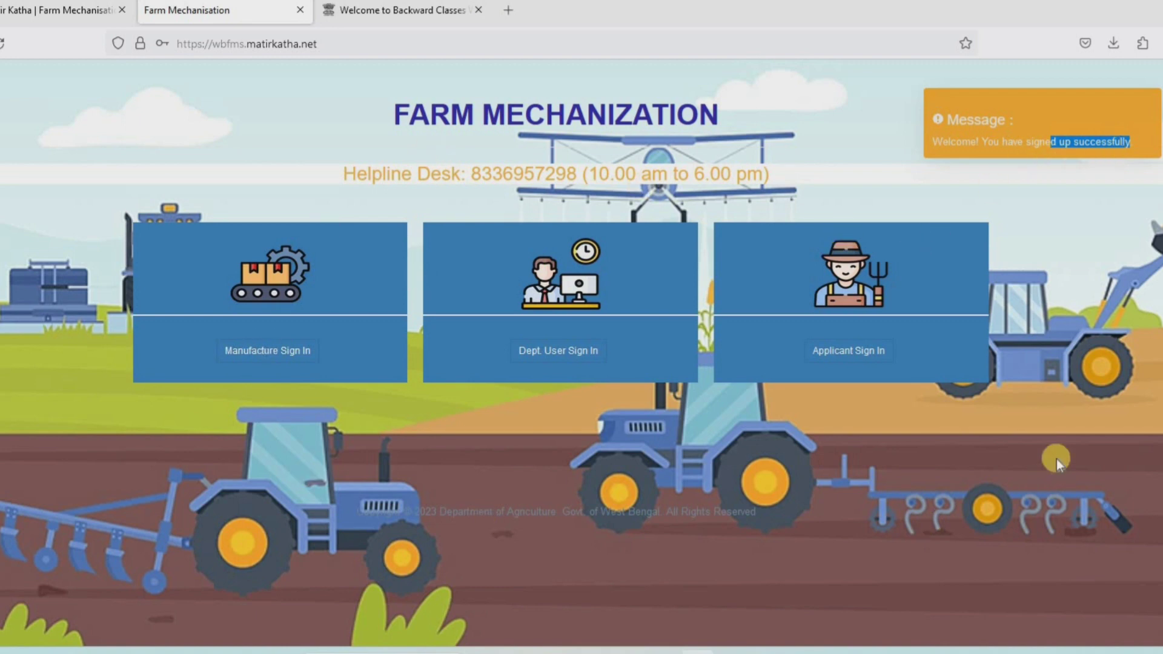
pyautogui.click(835, 362)
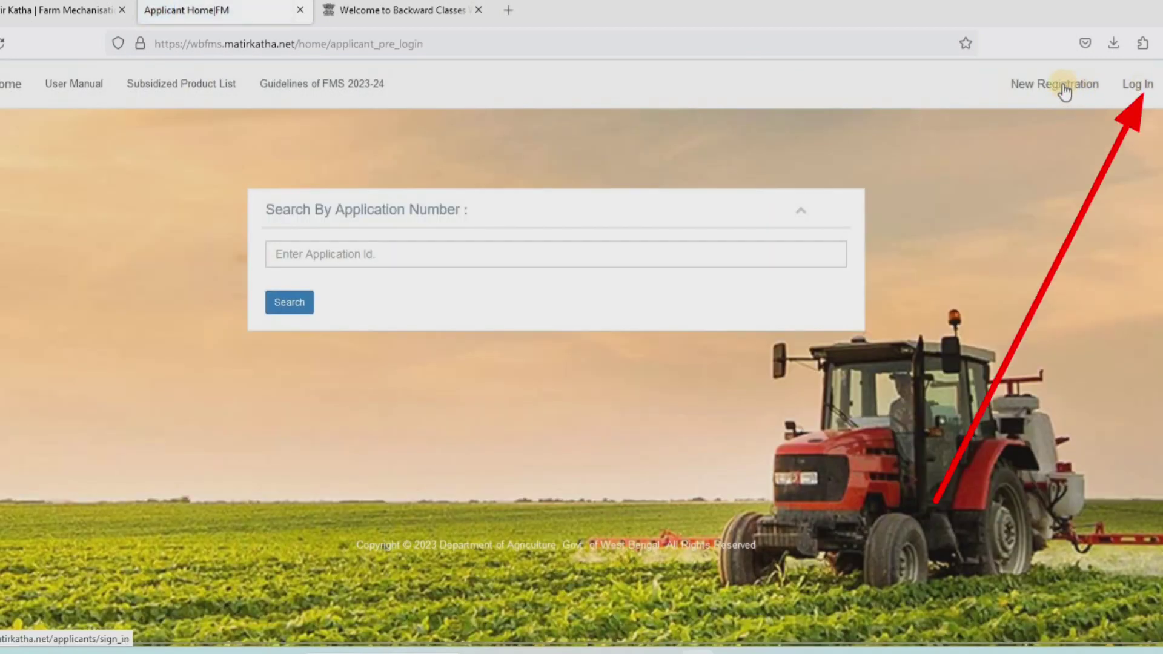
pyautogui.click(1140, 82)
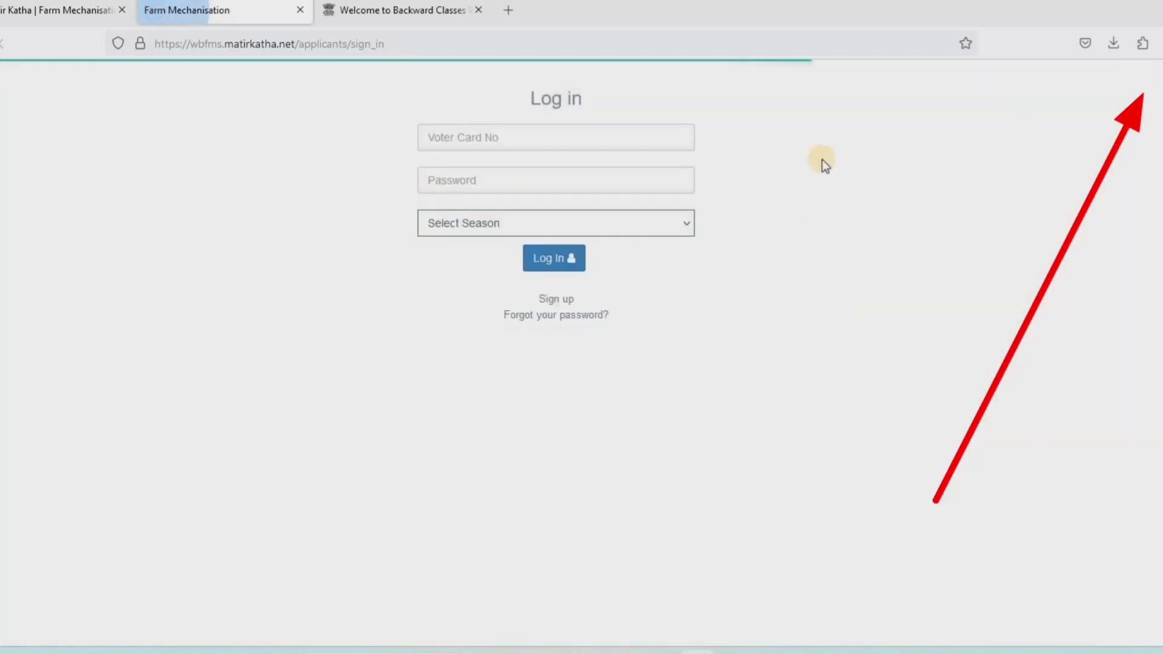
pyautogui.click(464, 131)
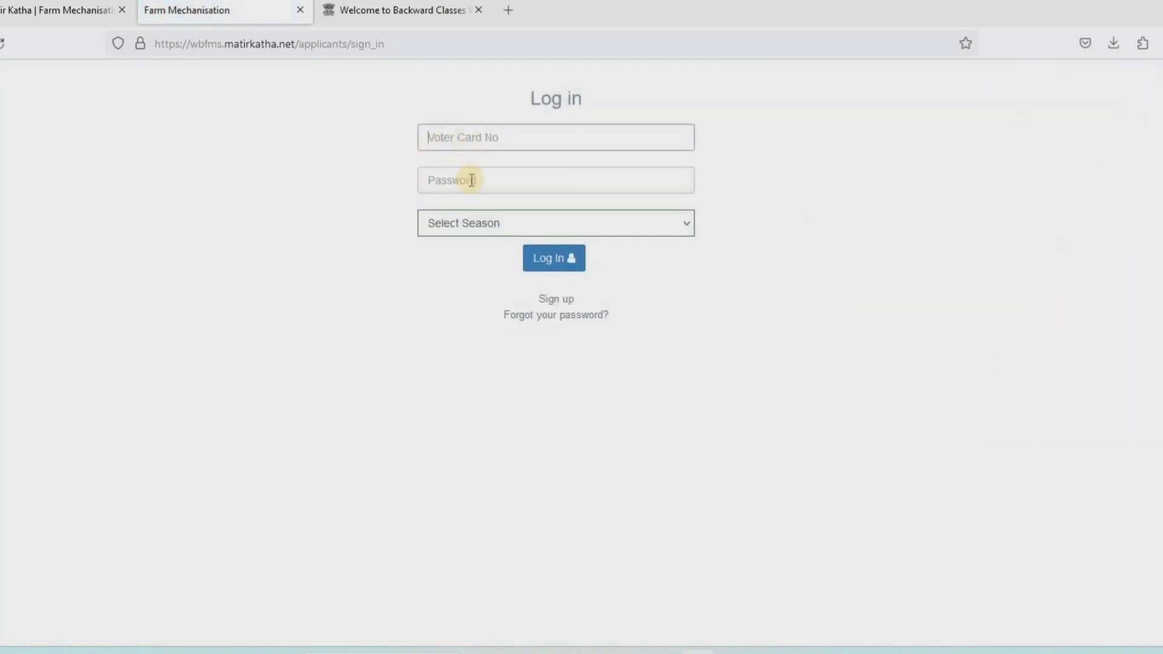
pyautogui.click(477, 223)
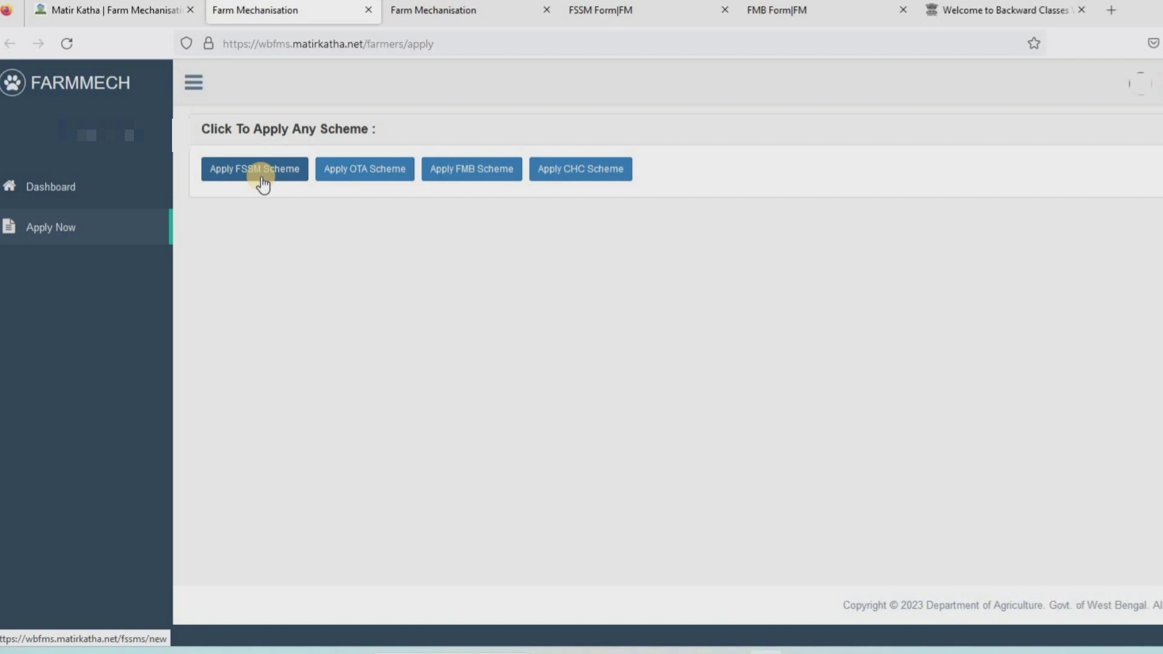
# Step: Compare the machinery purchase sections and category options of the OTA, FSSM and FMB application forms, and return to the scheme selection page
pyautogui.click(498, 9)
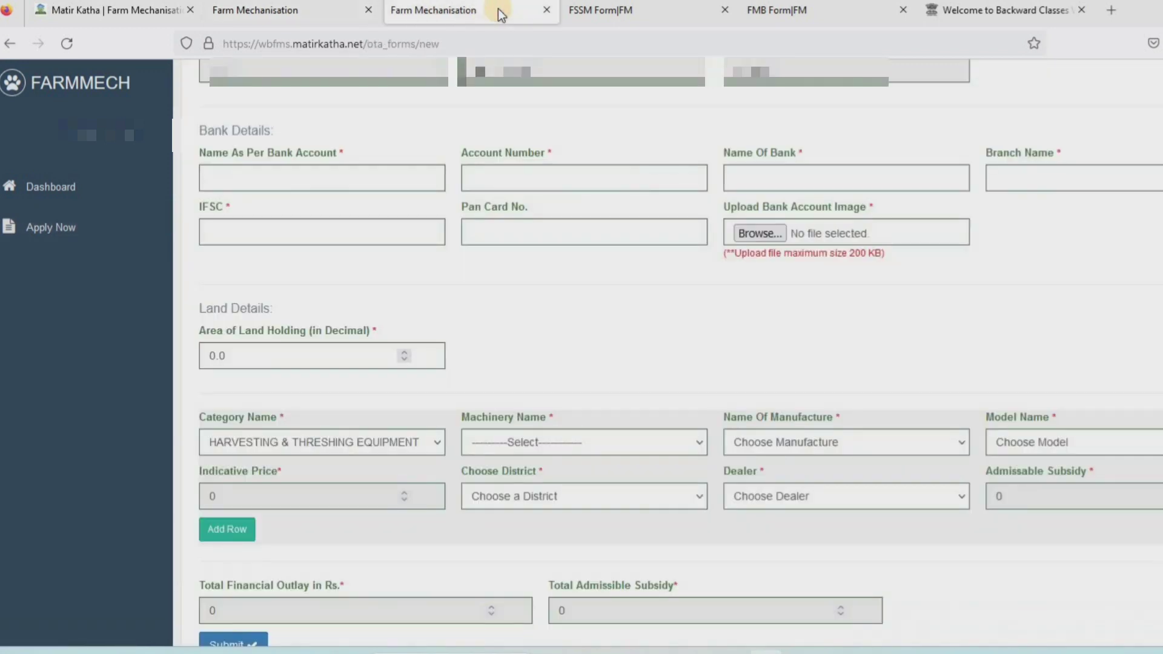
pyautogui.click(606, 10)
pyautogui.click(297, 482)
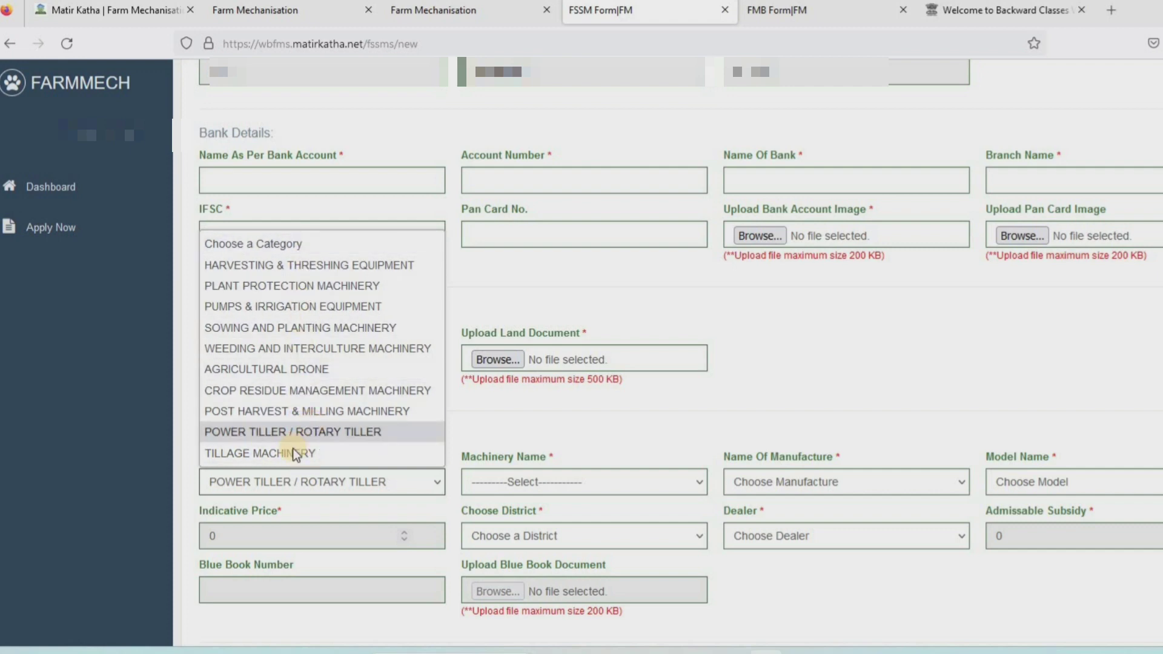
pyautogui.click(266, 481)
pyautogui.click(267, 481)
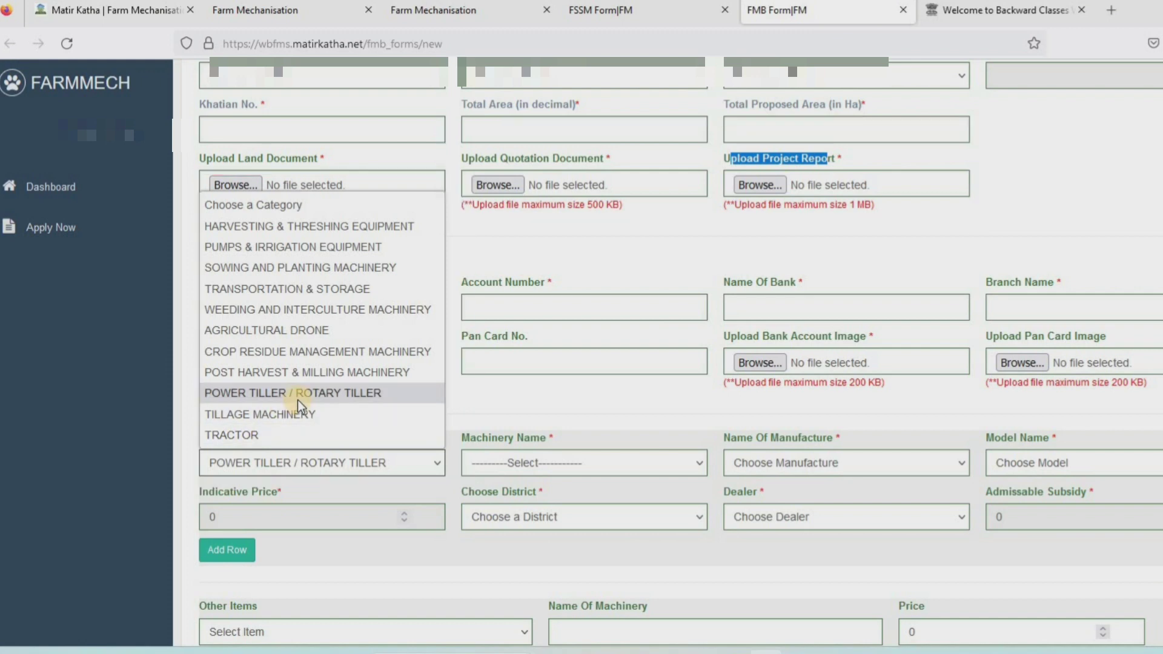
pyautogui.click(591, 14)
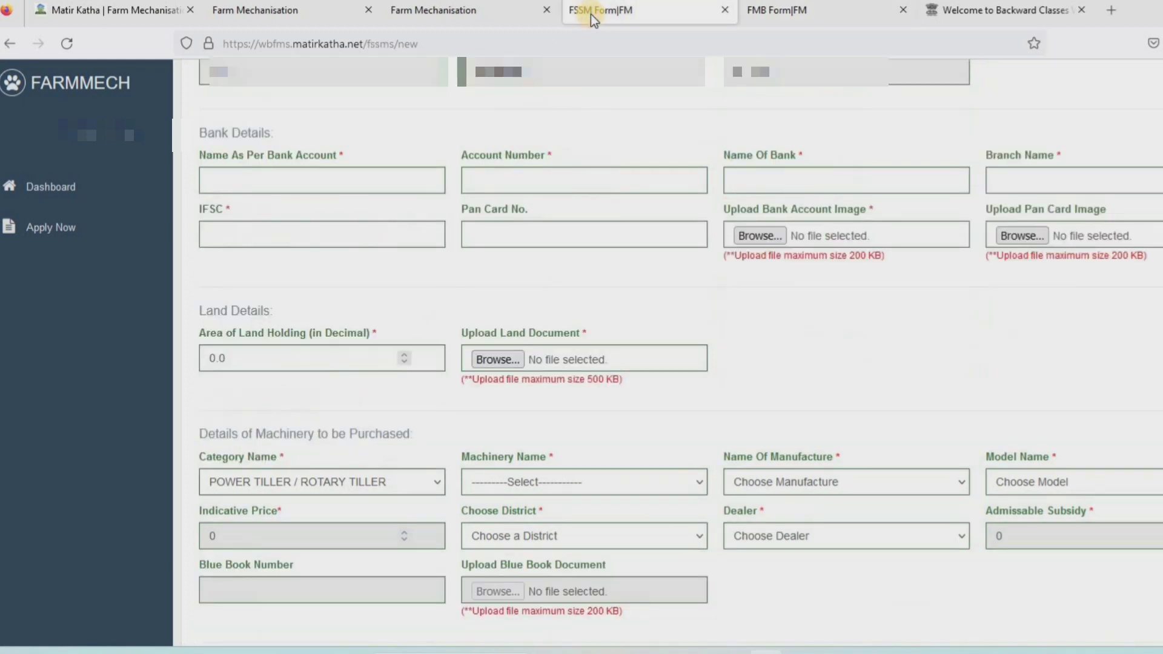
pyautogui.click(264, 12)
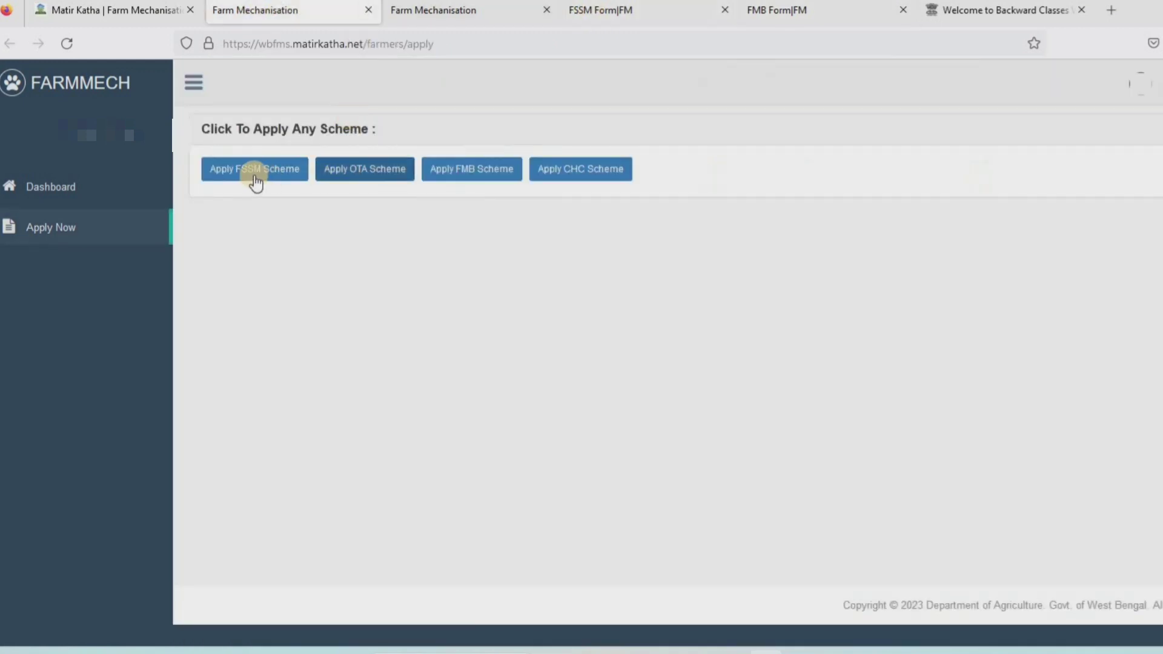
# Step: In the FSSM form, choose the category POWER TILLER / ROTARY TILLER and the machinery POWER TILLER /ROTARY TILLER 8.1 HP AND ABOVE
pyautogui.click(630, 10)
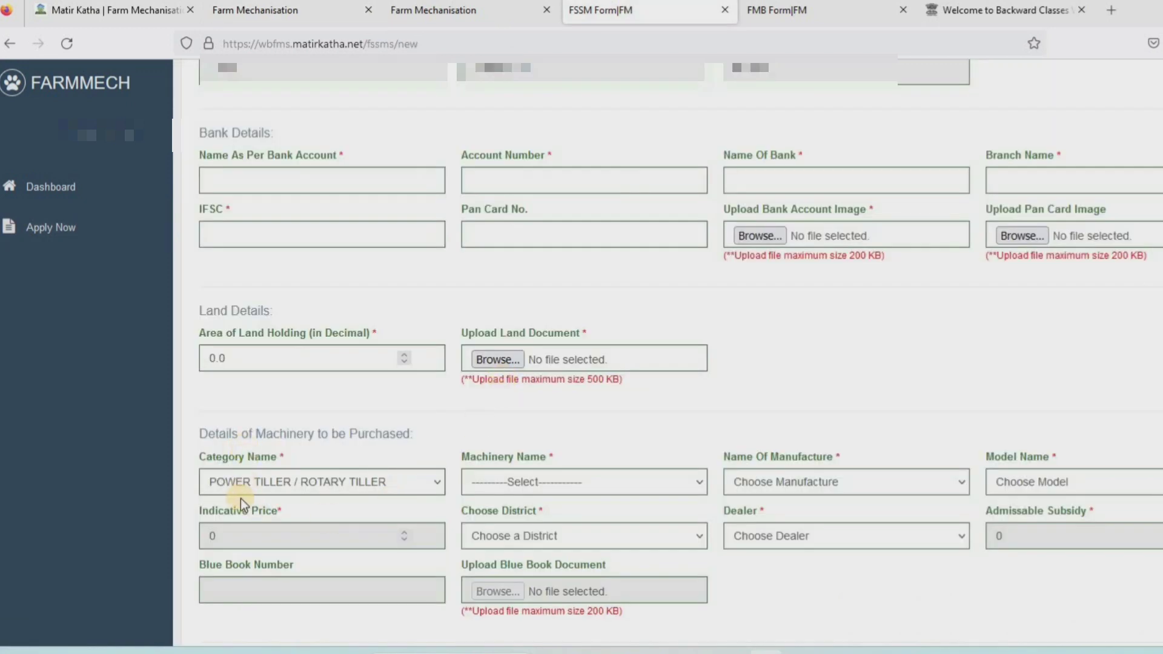
pyautogui.click(262, 484)
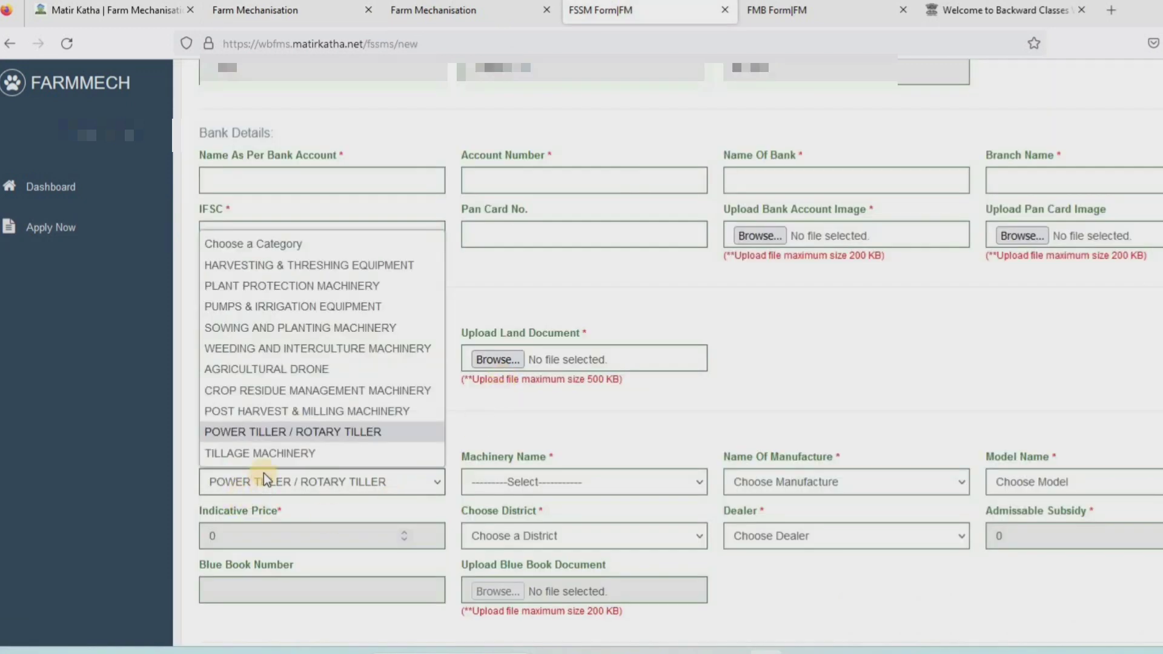
pyautogui.click(273, 433)
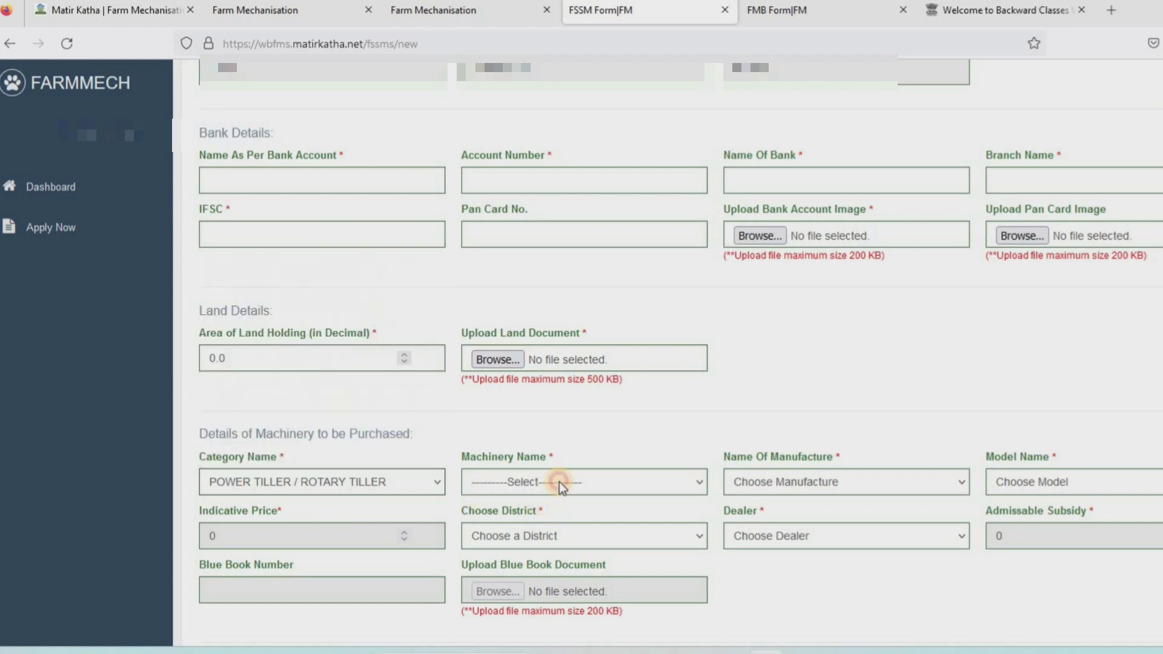
pyautogui.click(559, 481)
pyautogui.click(569, 531)
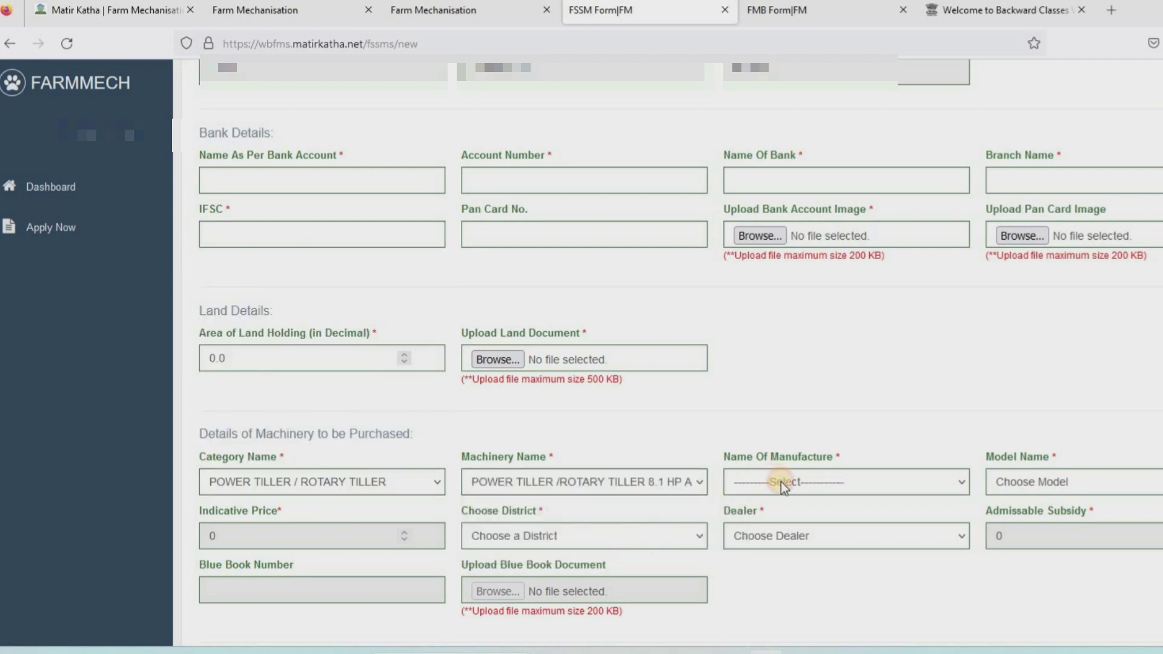
# Step: Choose JOHN DEERE EQUIPMENT PRIVATE LIMITED as the machinery's manufacturer and RT5026J as the model
pyautogui.click(780, 481)
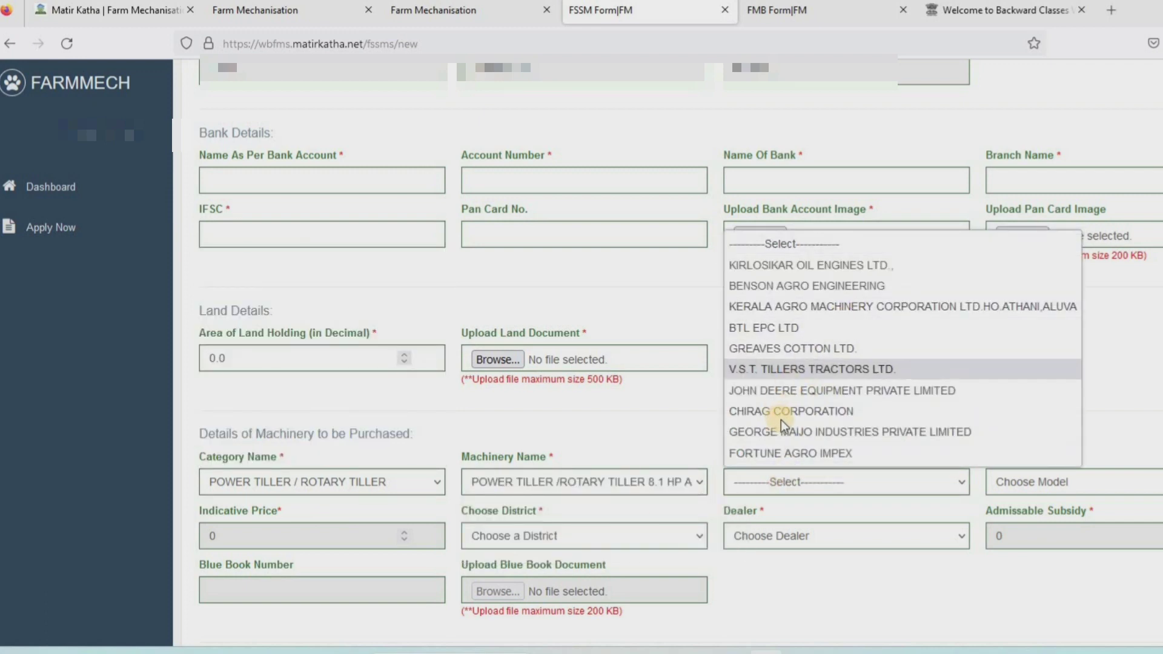
pyautogui.click(797, 391)
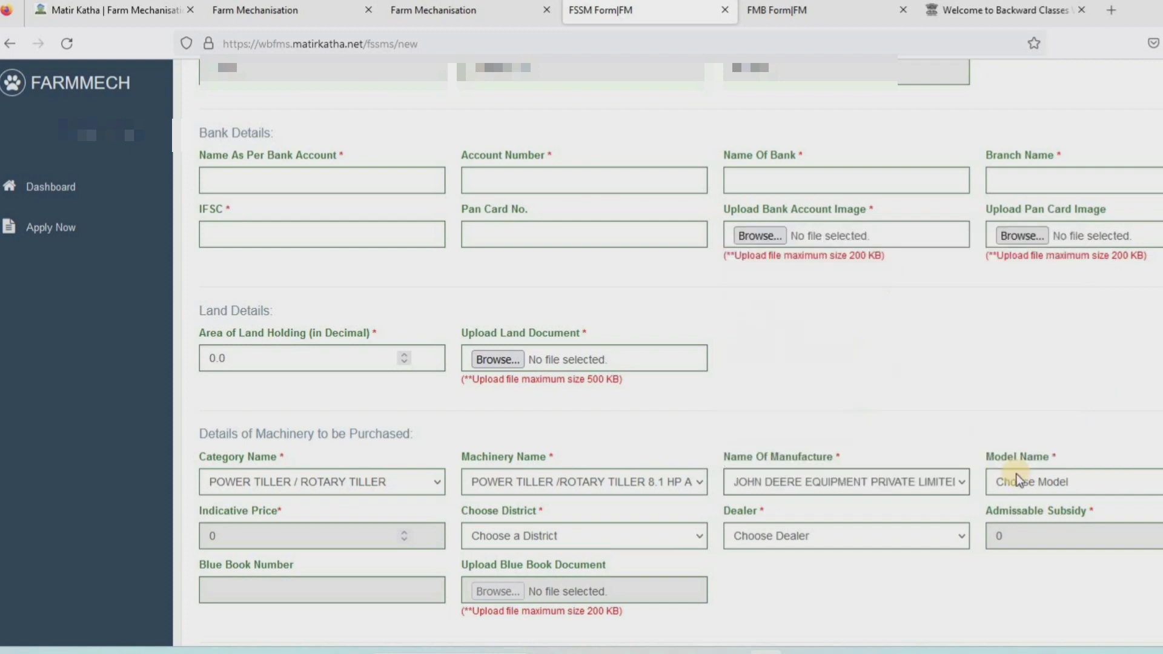
pyautogui.click(1038, 482)
pyautogui.click(1030, 533)
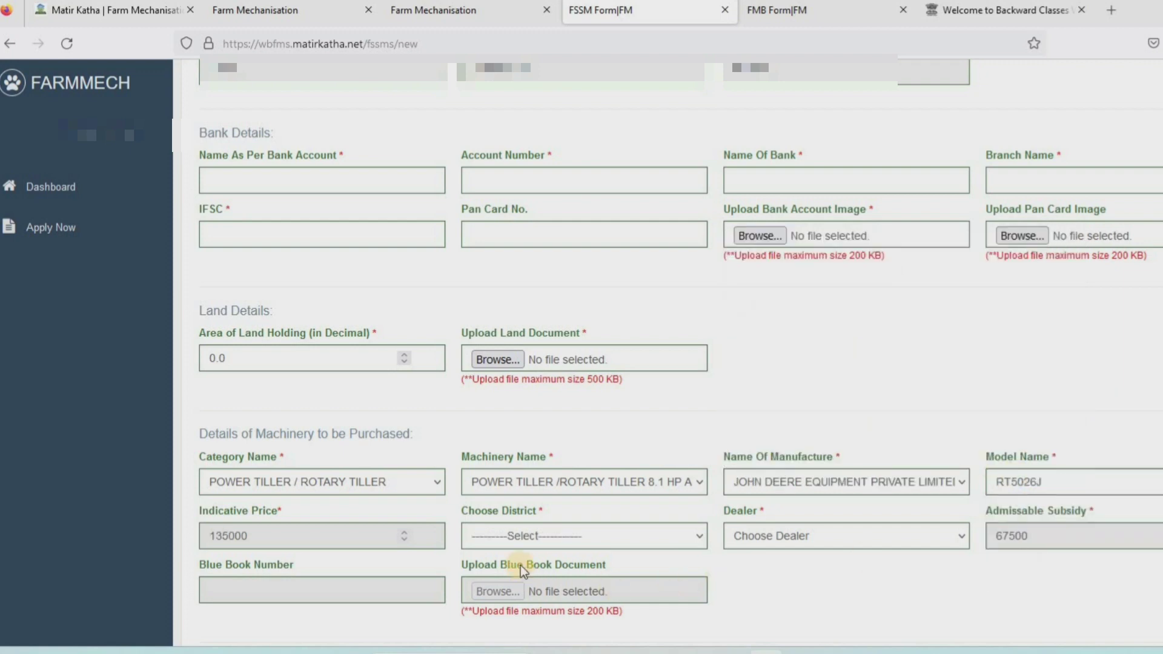
# Step: Set the purchase district to PASCHIM MEDINIPUR and the dealer to A. R. AUTOMOBILES
pyautogui.click(522, 541)
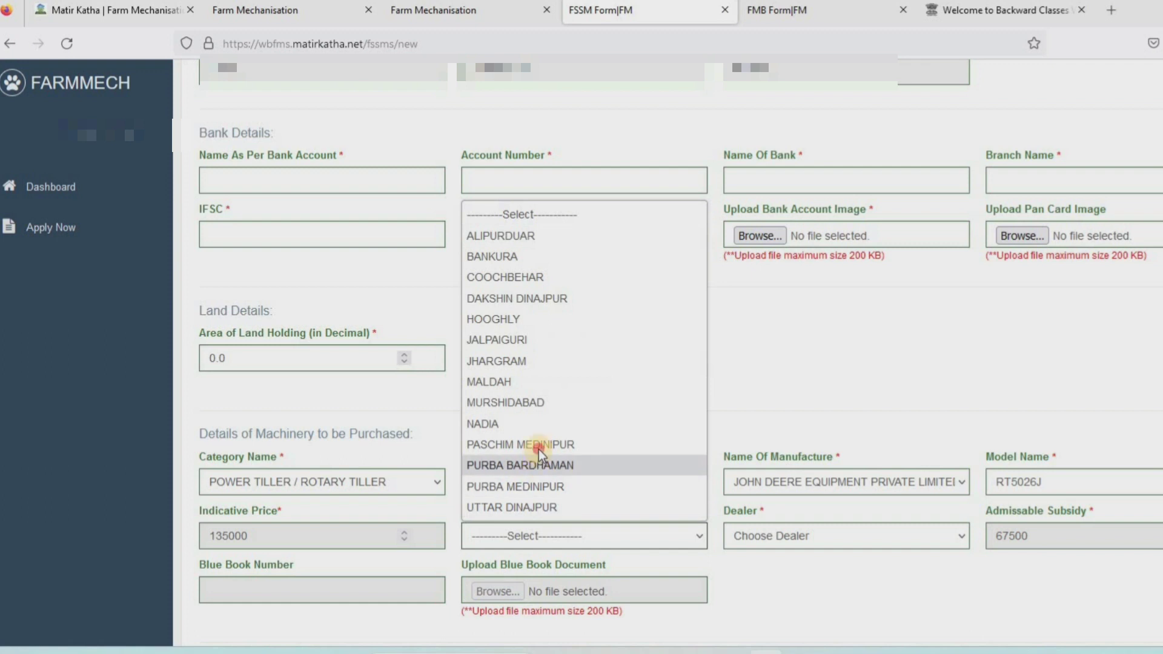
pyautogui.click(725, 522)
pyautogui.click(785, 539)
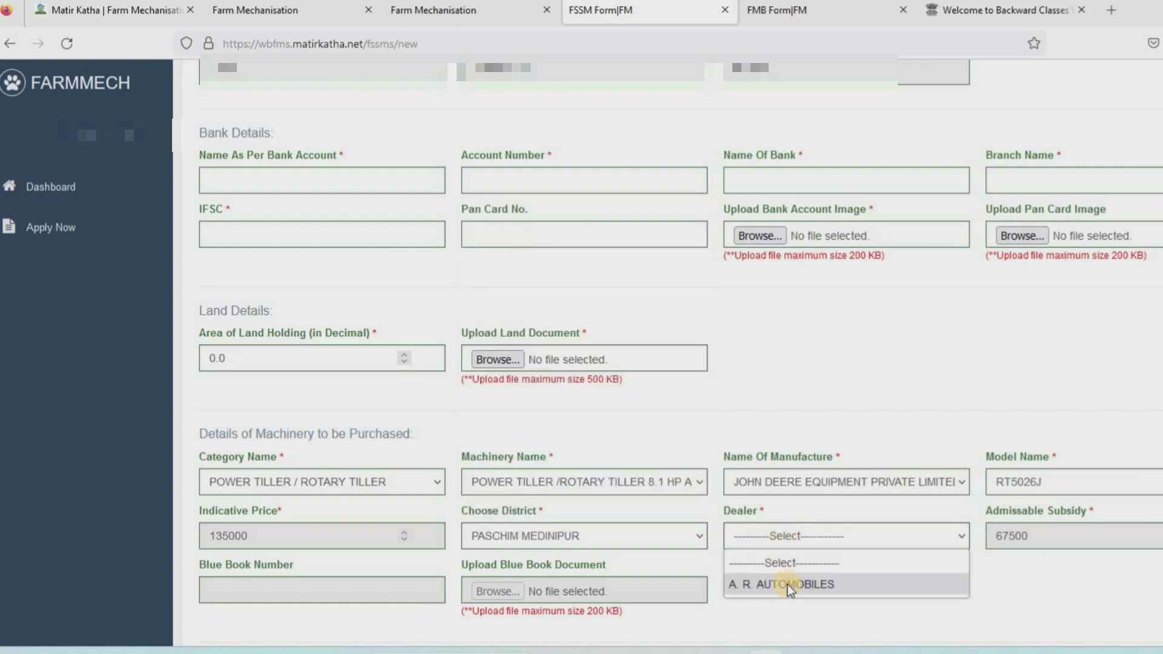
pyautogui.click(787, 583)
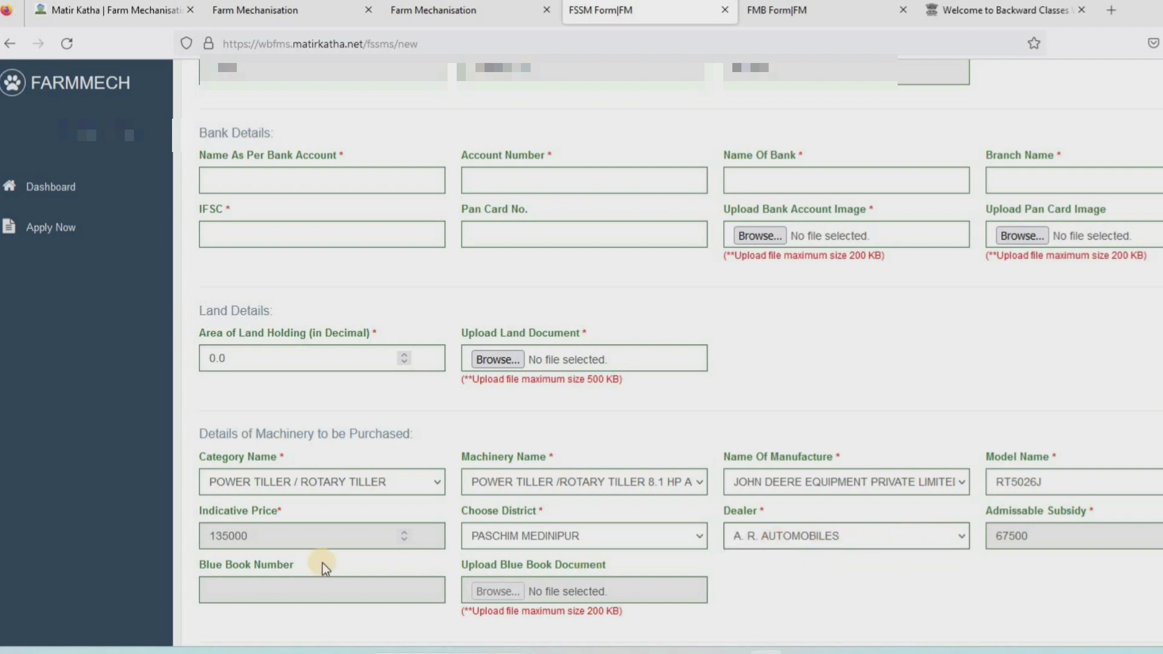
# Step: Examine the indicative price and admissible subsidy, and compare the FSSM land document requirement with the FMB form's upload fields
pyautogui.doubleClick(218, 536)
pyautogui.doubleClick(1005, 537)
pyautogui.scroll(-2, 598, 510)
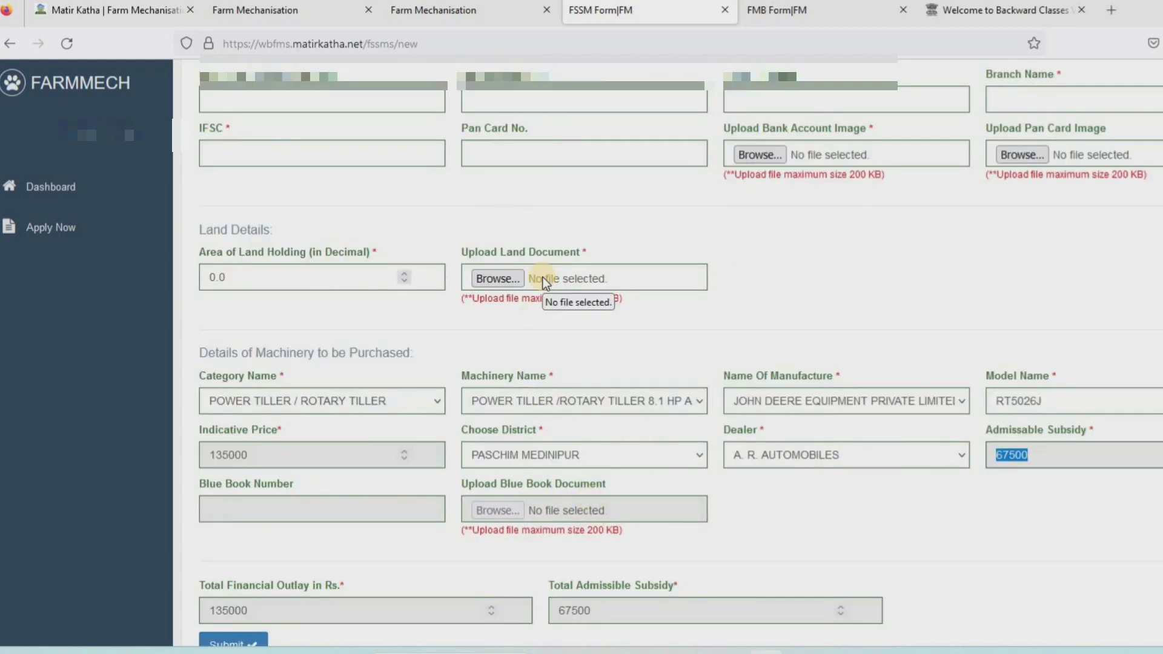
pyautogui.click(812, 15)
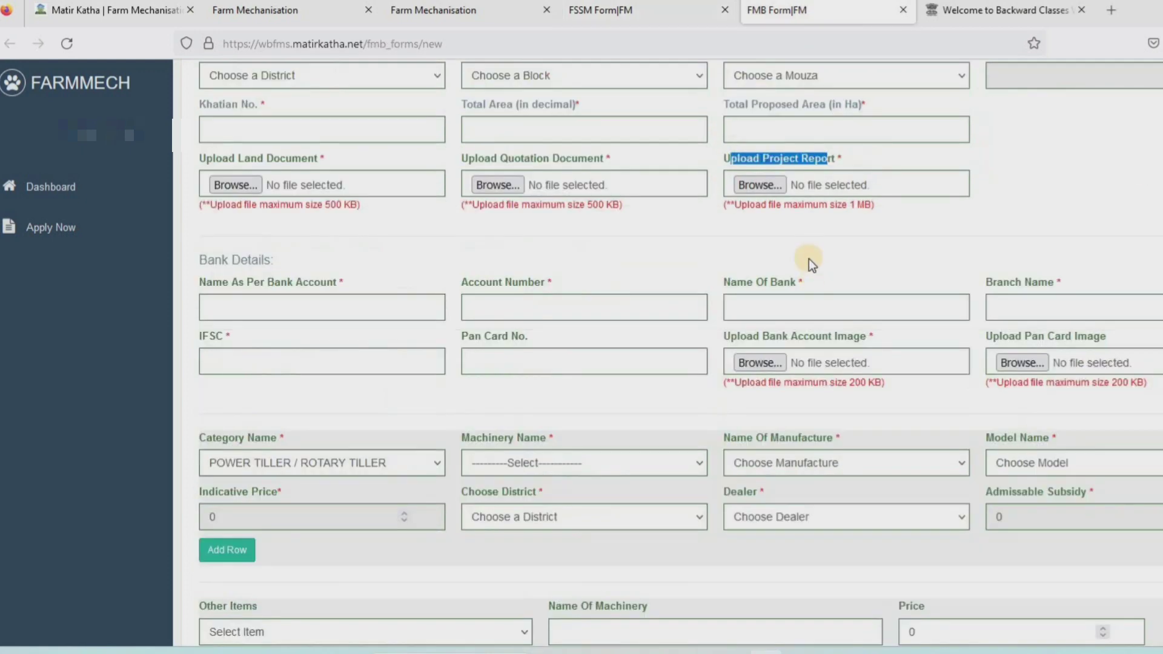
pyautogui.moveTo(587, 148); pyautogui.dragTo(610, 56)
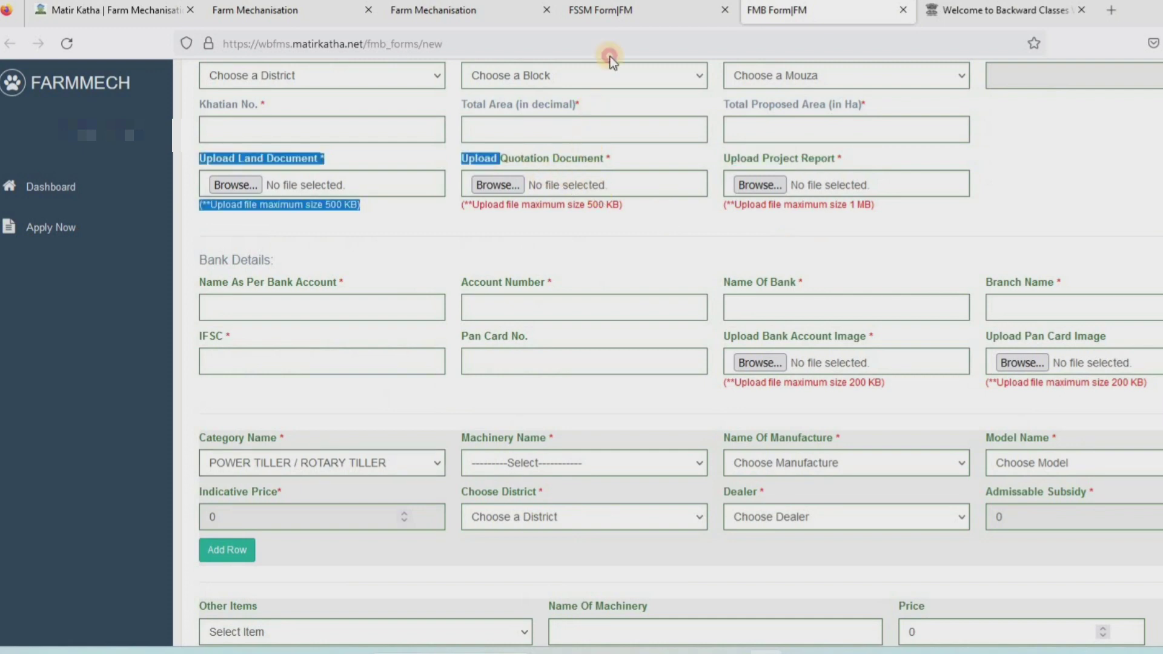
pyautogui.click(626, 10)
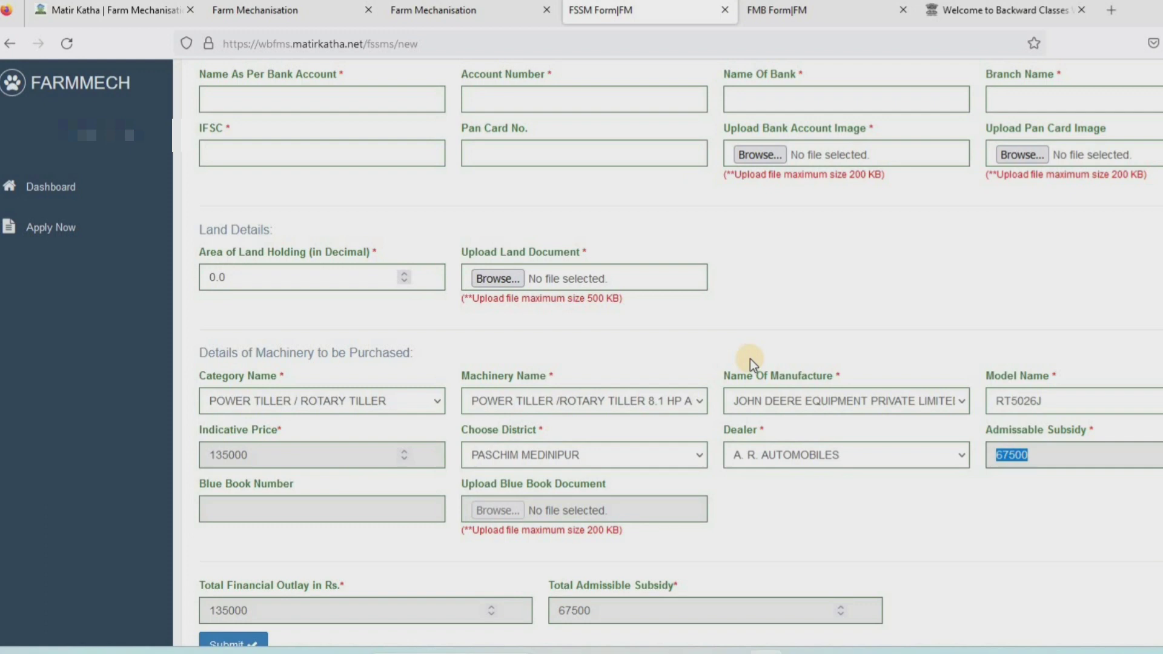
# Step: Submit the FSSM application, and dismiss the submission message after reading its printout instructions
pyautogui.scroll(-3, 750, 358)
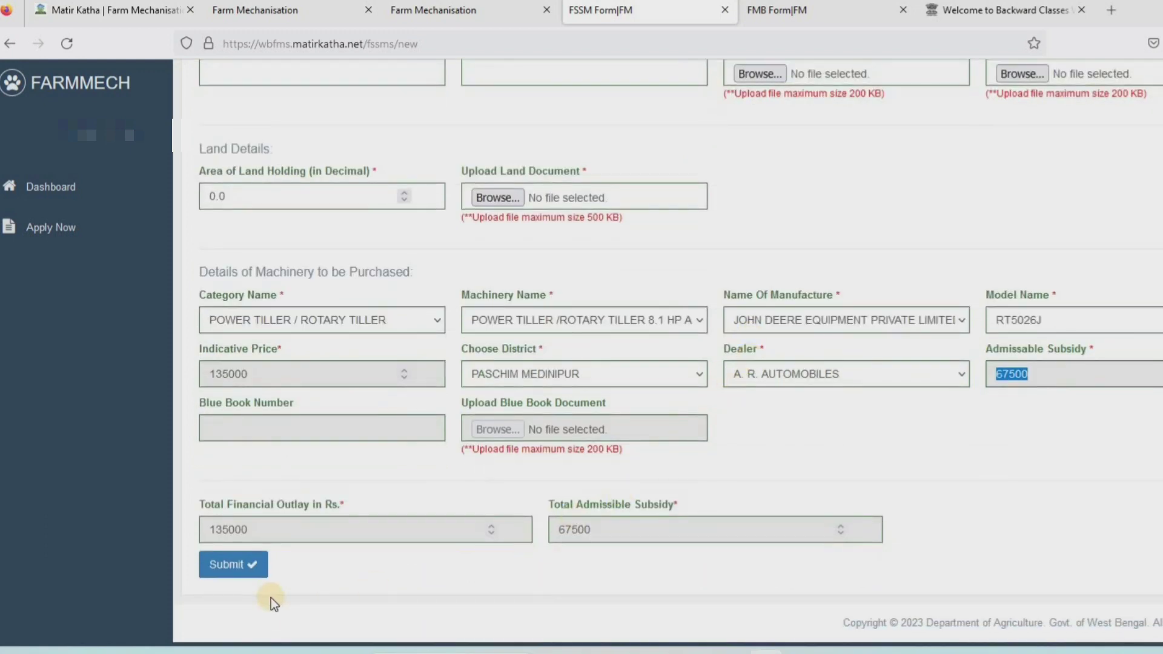
pyautogui.click(234, 582)
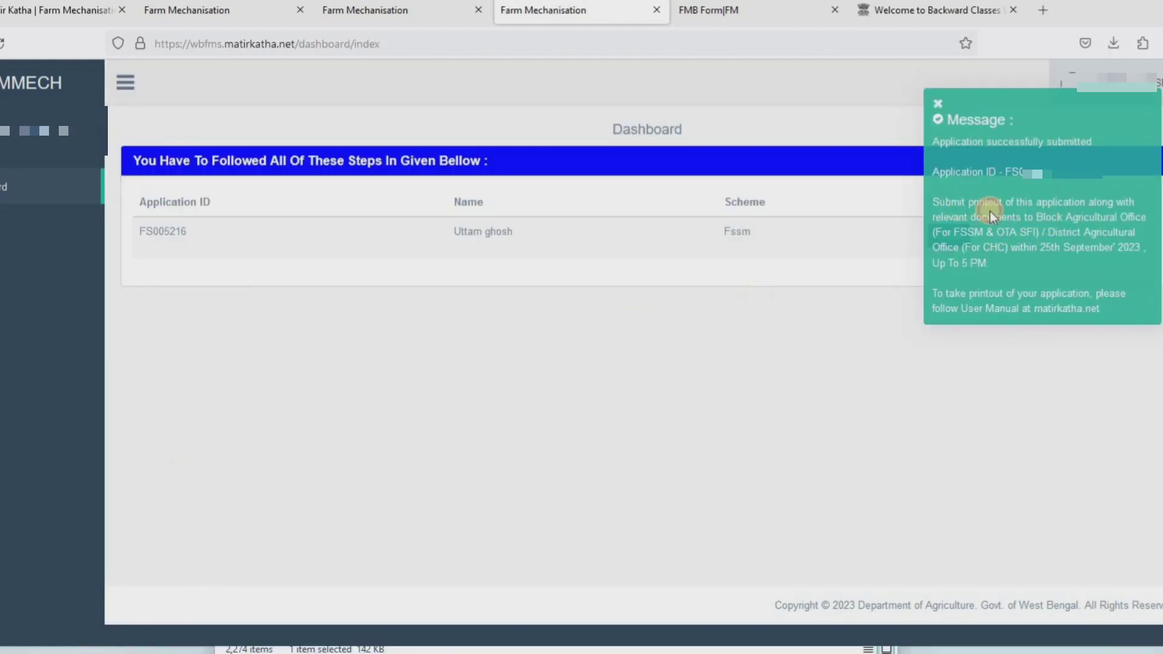
pyautogui.moveTo(950, 203); pyautogui.dragTo(968, 203)
pyautogui.moveTo(1064, 212); pyautogui.dragTo(1069, 203)
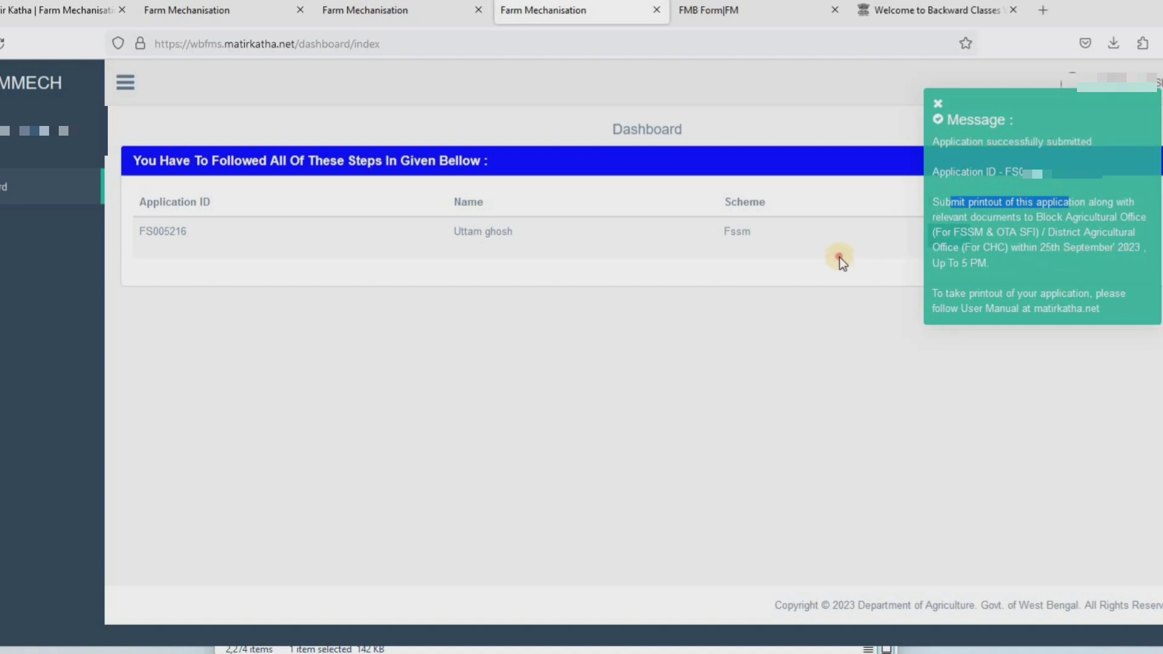
pyautogui.click(864, 257)
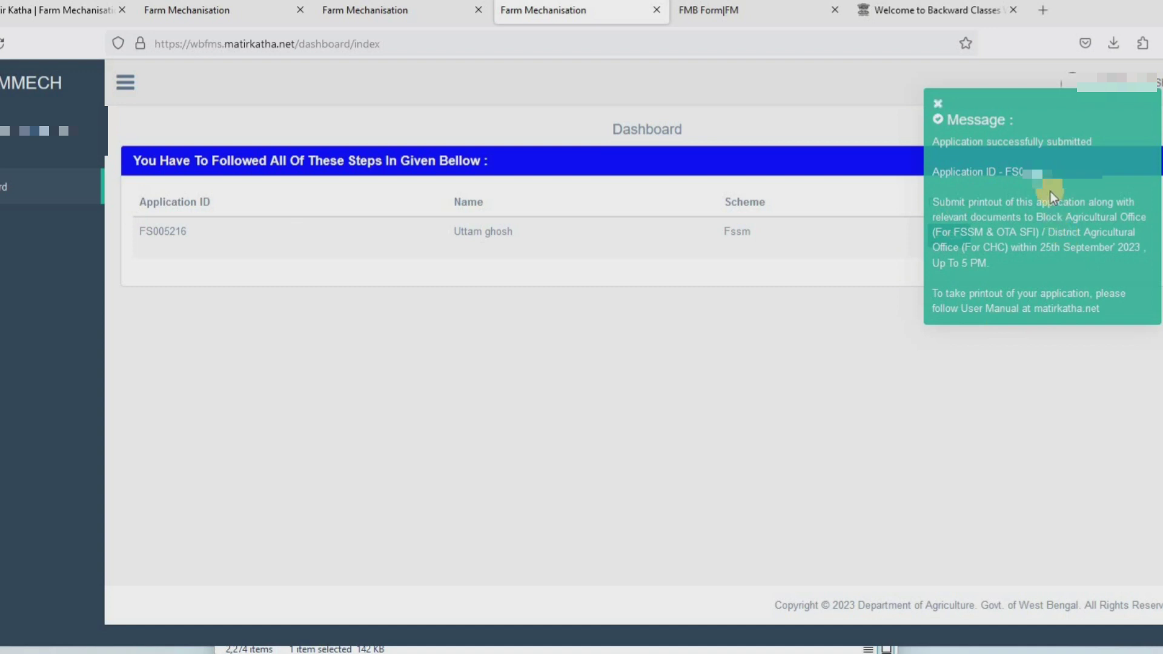
pyautogui.click(938, 108)
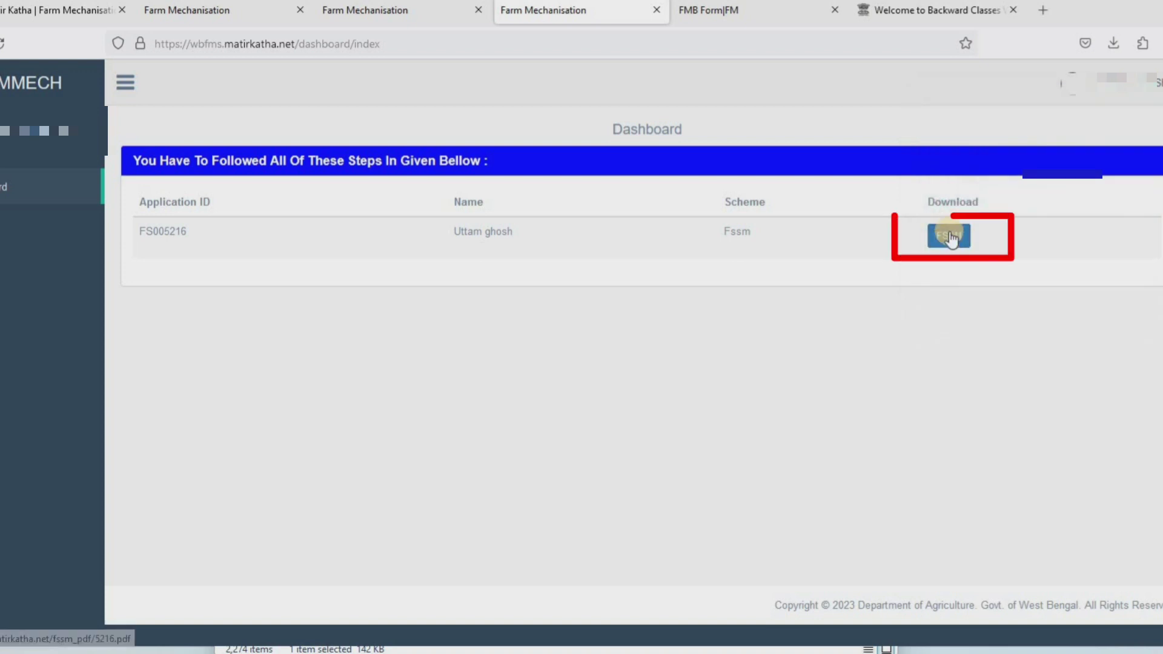
# Step: Open the PDF of the submitted FSSM application from the dashboard
pyautogui.click(949, 237)
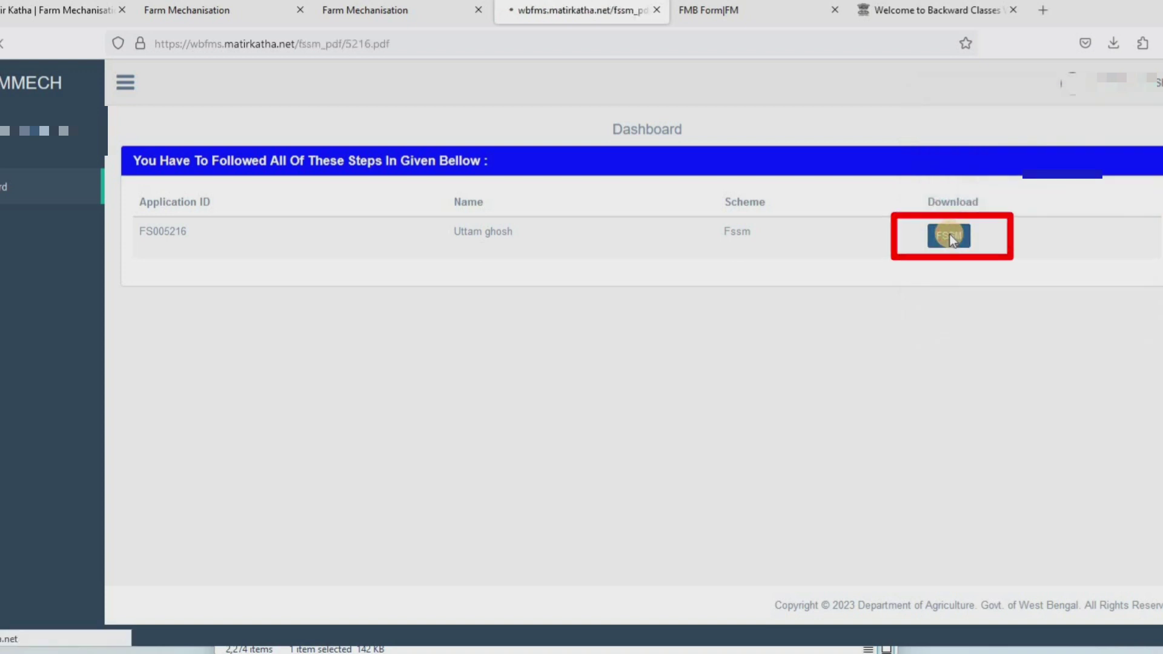
pyautogui.click(5, 46)
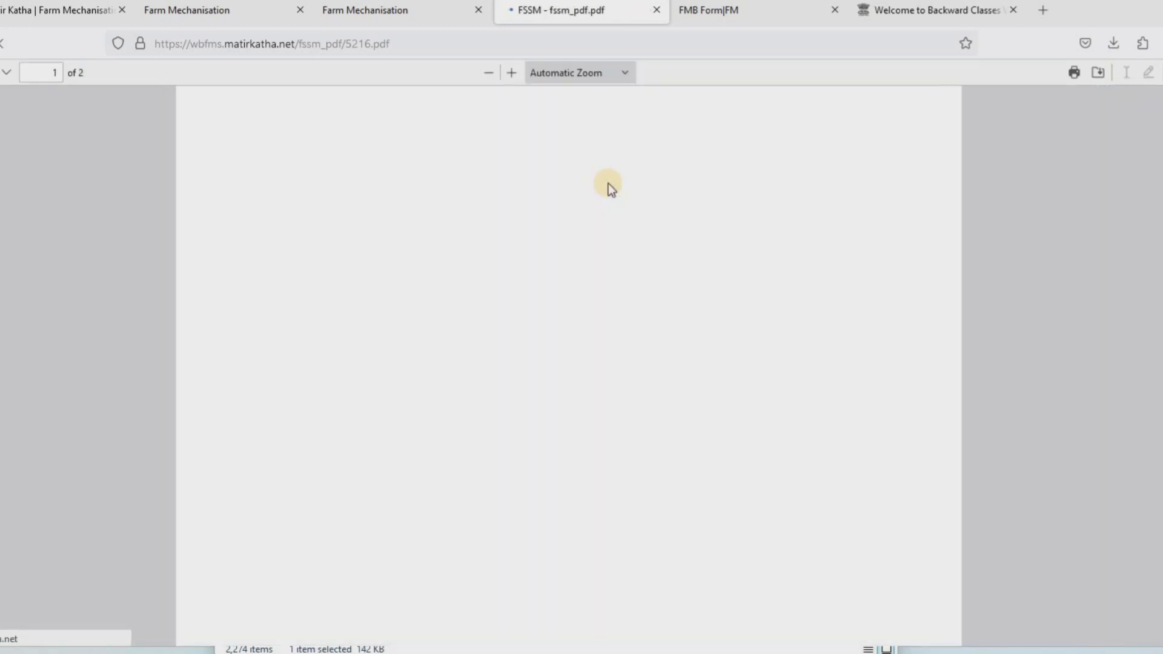